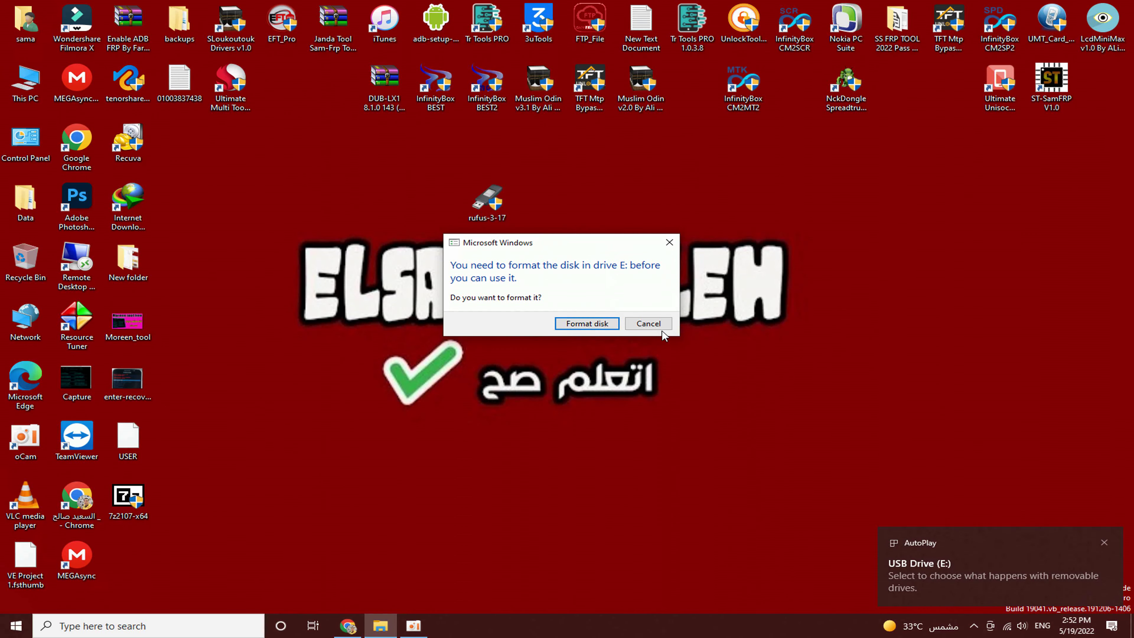
Try to open USB Drive (E:) from This PC, declining to format the disk, and close the window
click(648, 323)
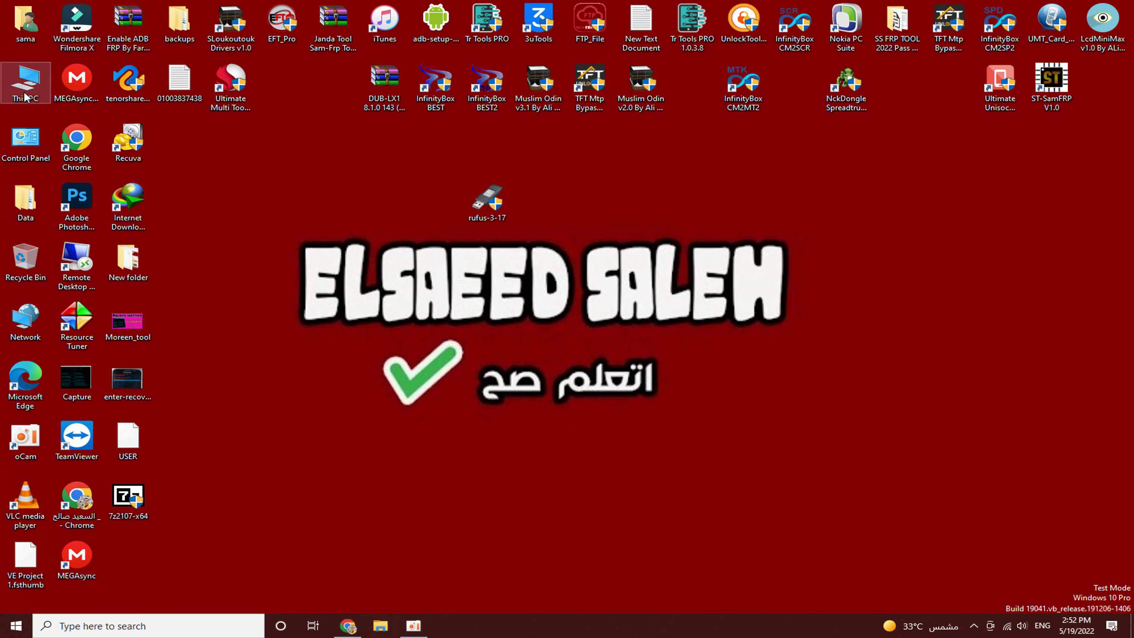
double_click(25, 82)
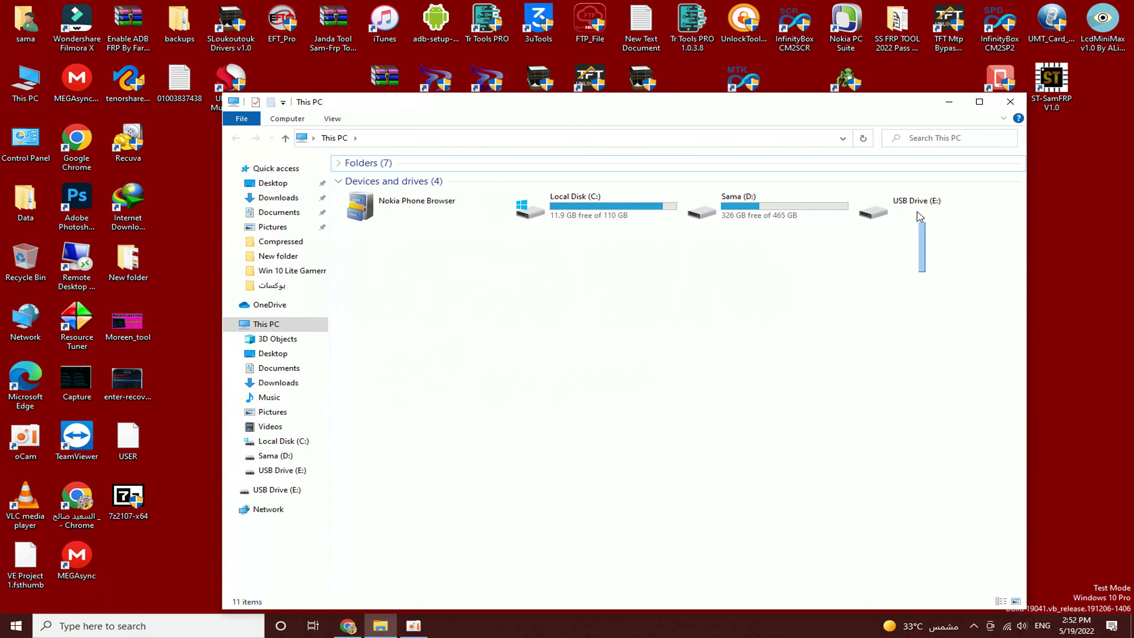
click(911, 216)
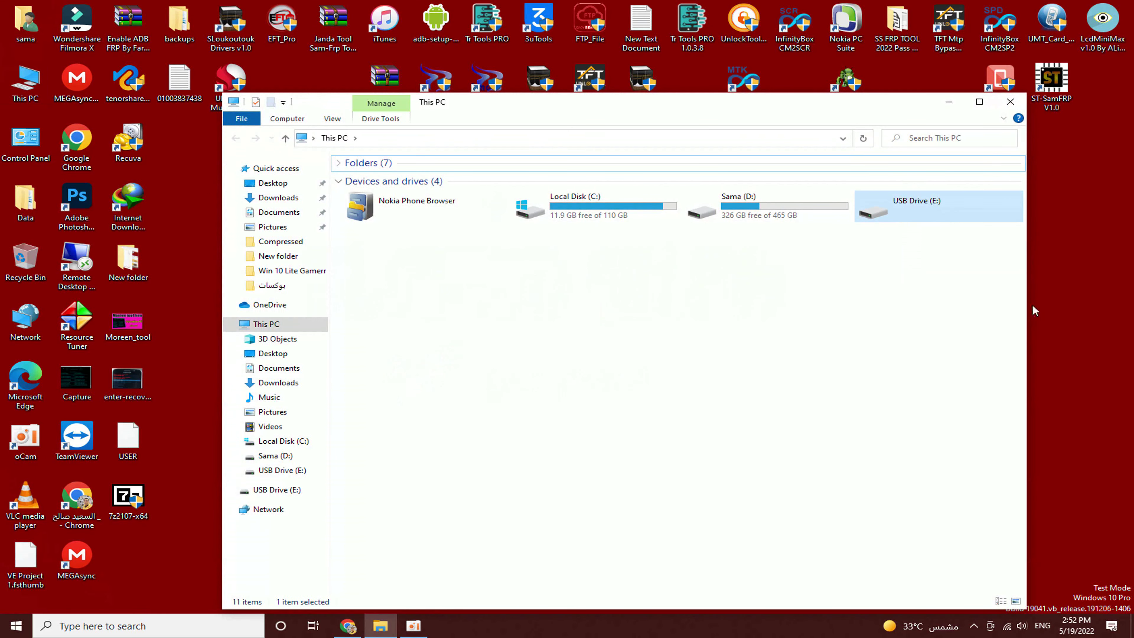
drag(1027, 304, 1097, 307)
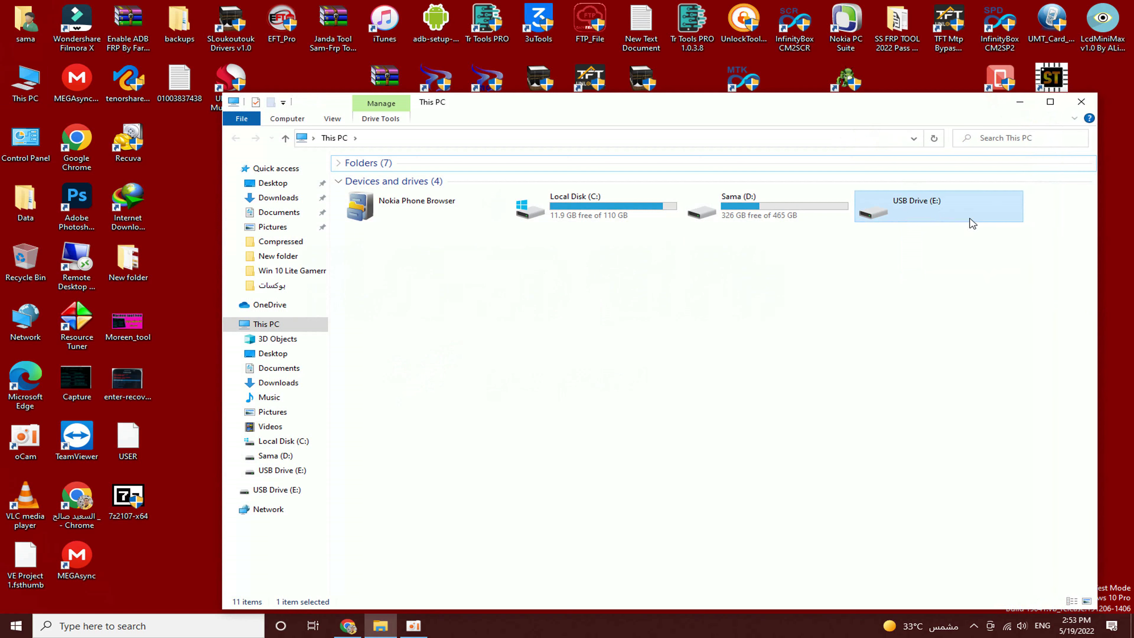
double_click(908, 203)
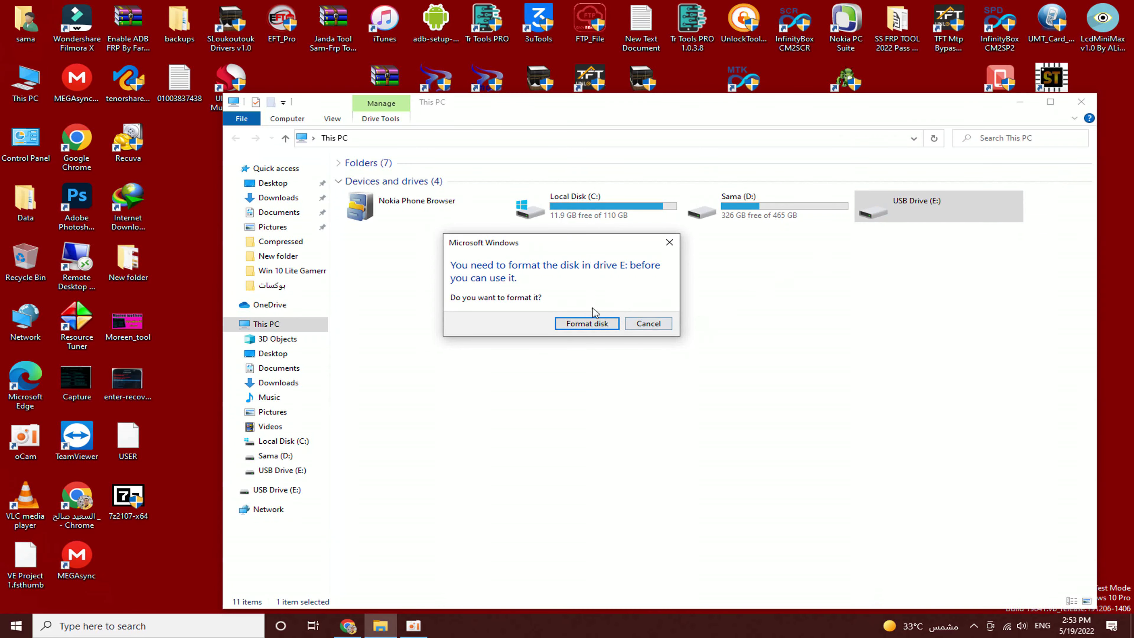
click(656, 324)
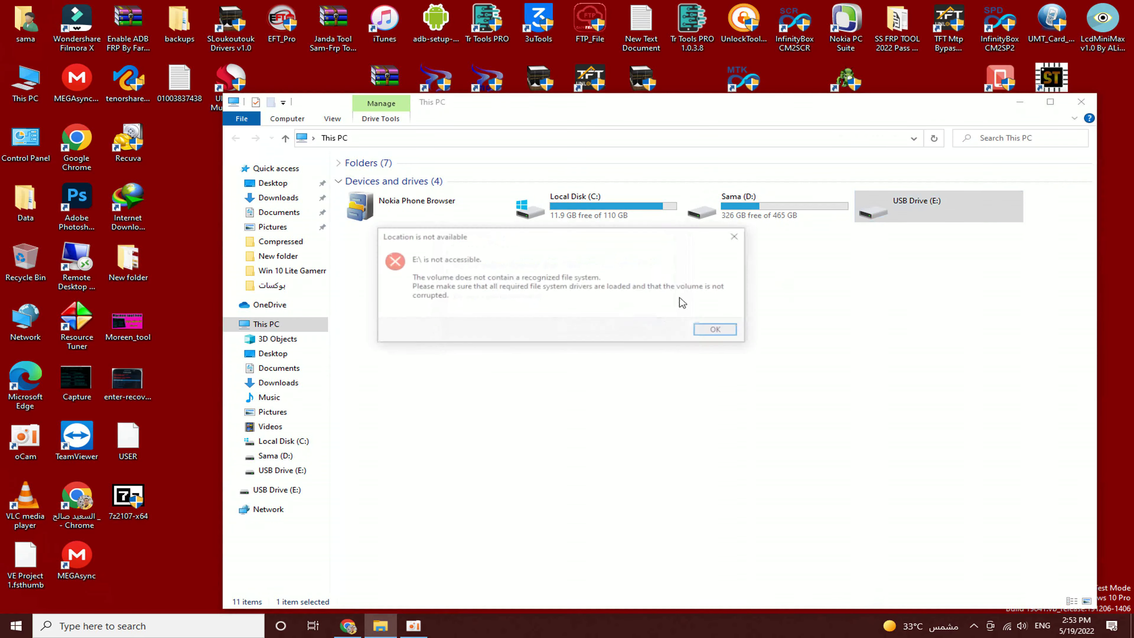
click(735, 330)
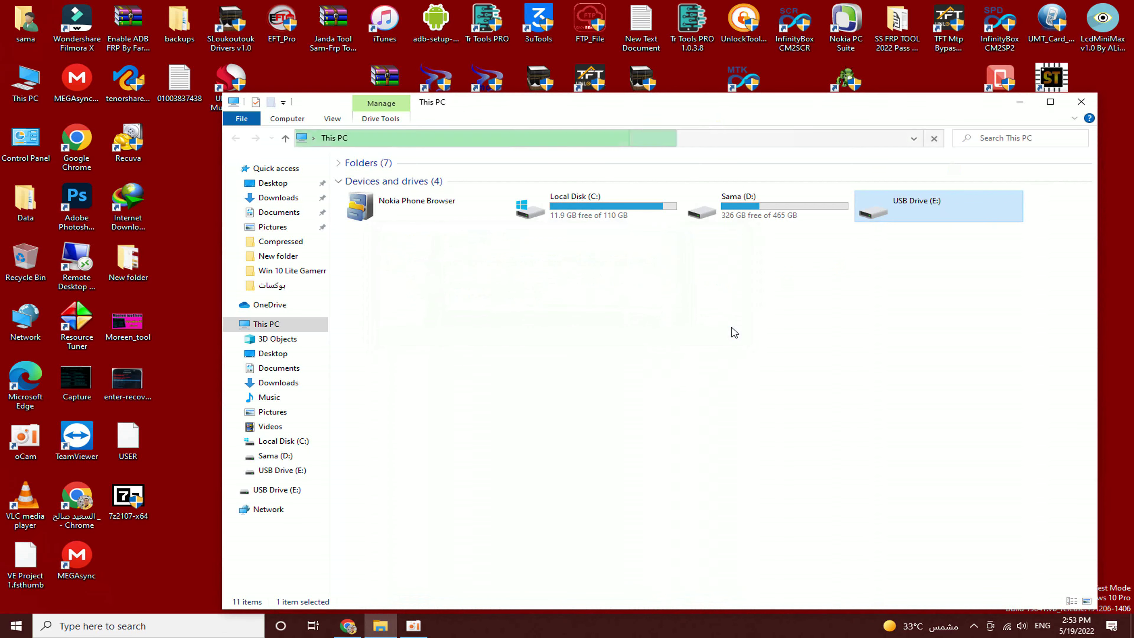
click(1079, 105)
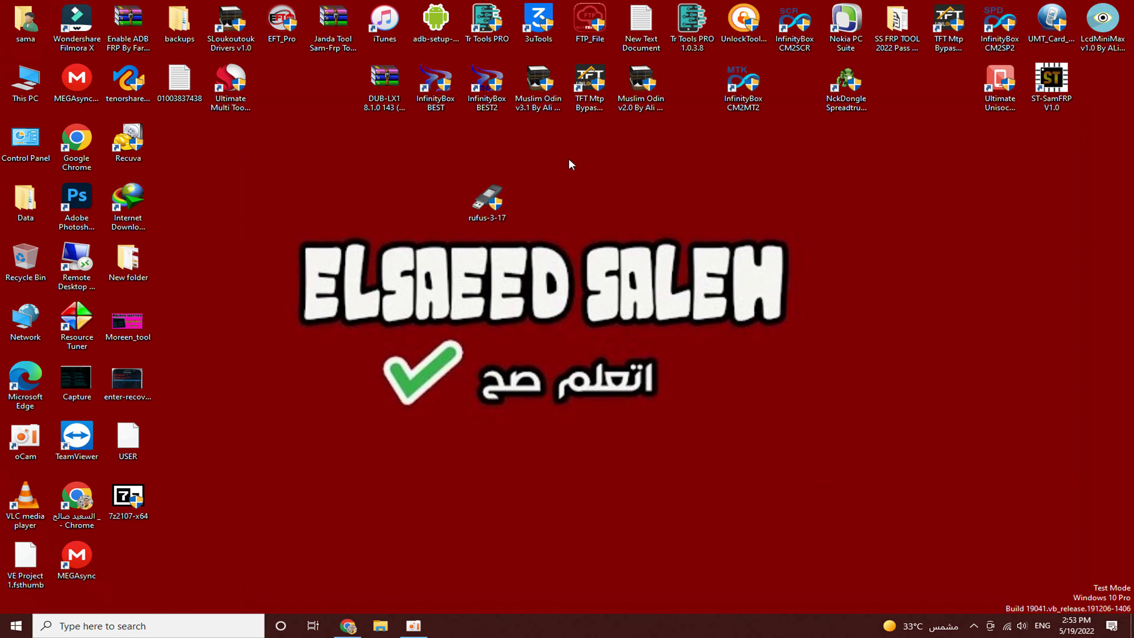
Reposition the rufus-3-17 shortcut on the desktop, launch it, and briefly view its boot image picker
drag(572, 153, 432, 237)
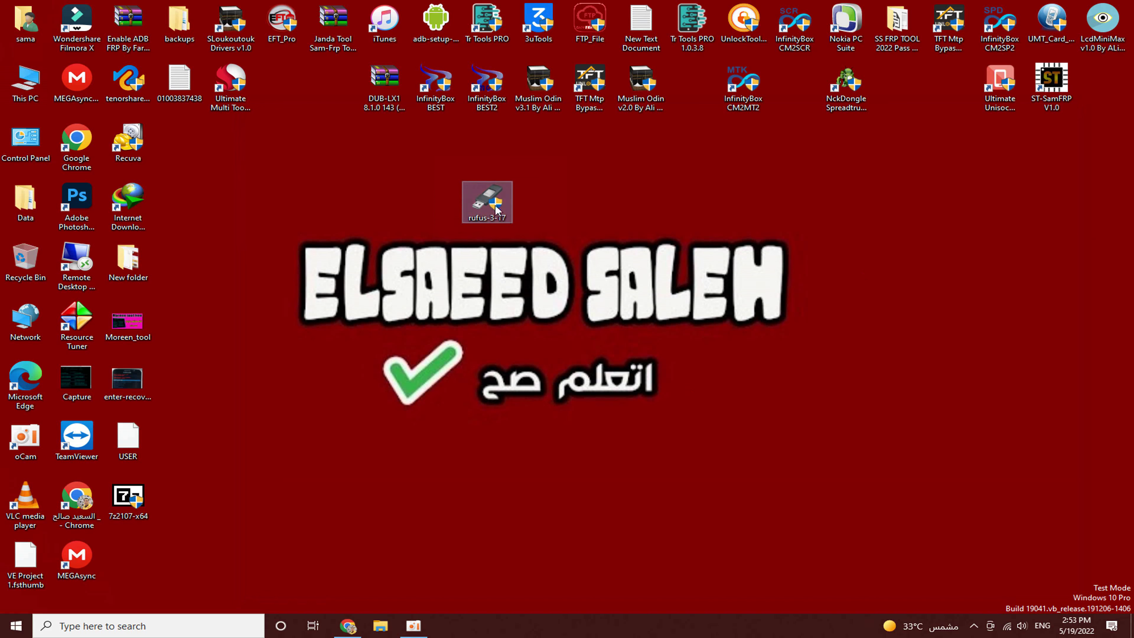
drag(495, 204, 597, 205)
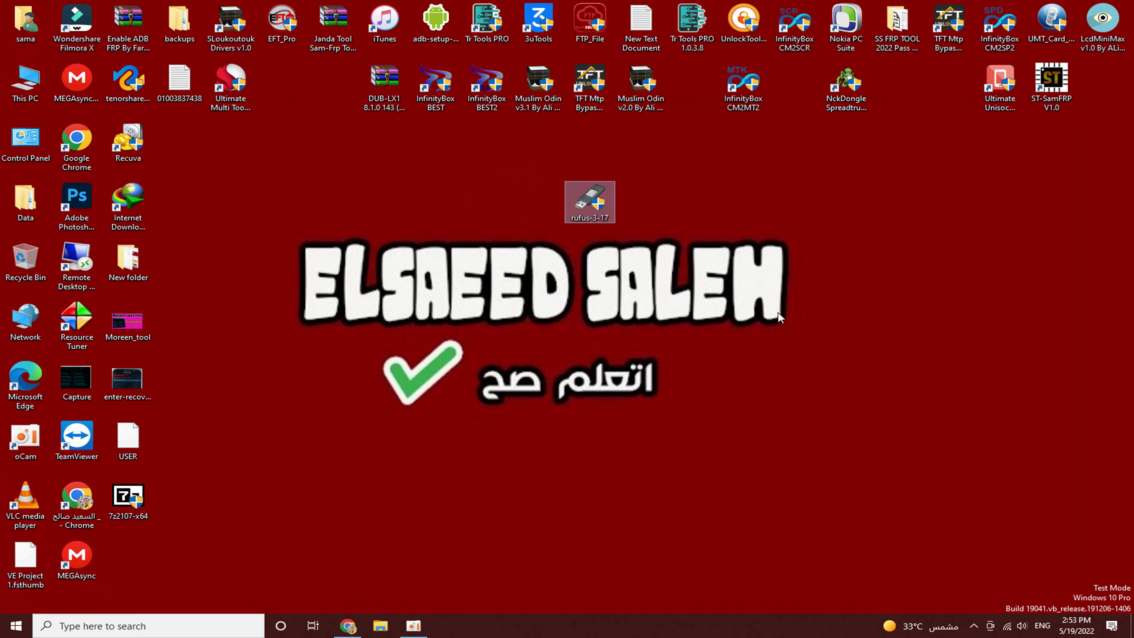
double_click(25, 82)
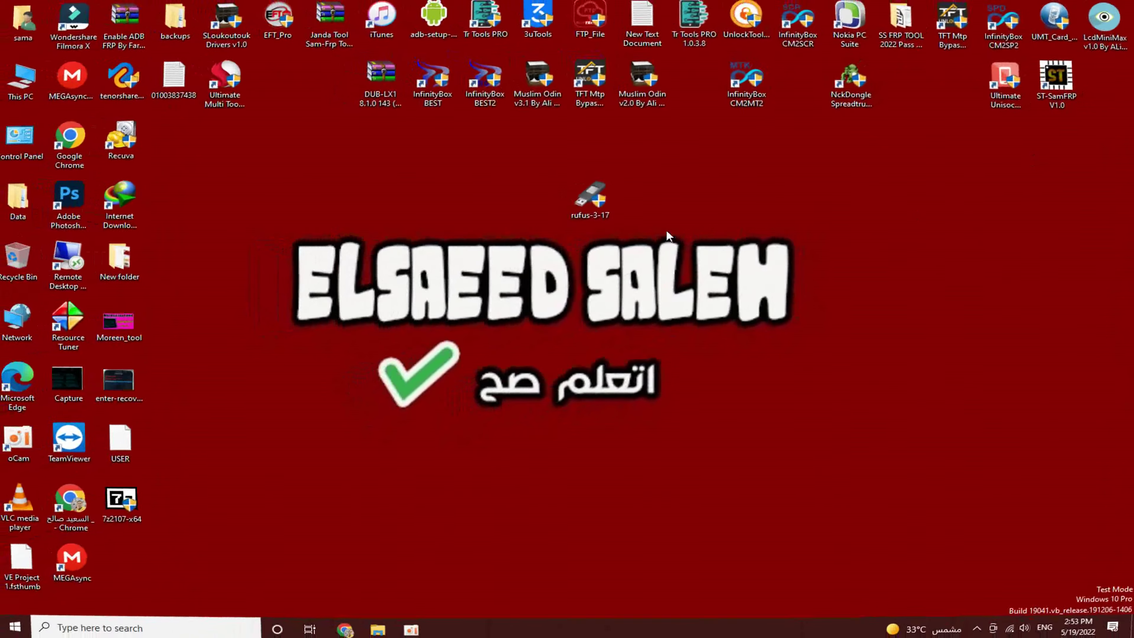
click(595, 208)
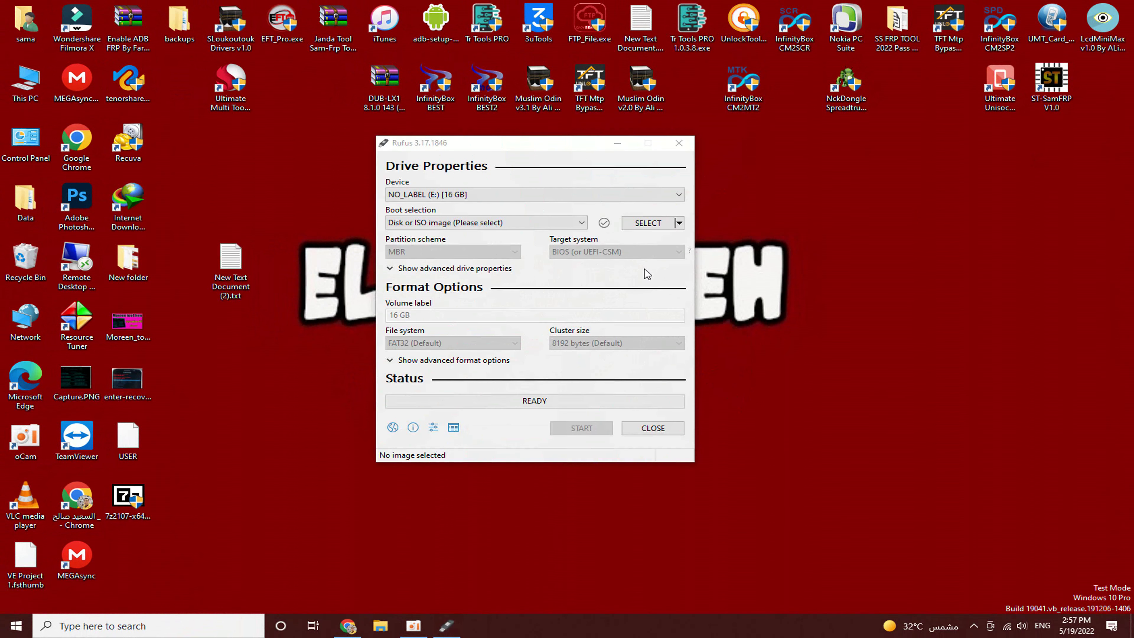
click(647, 224)
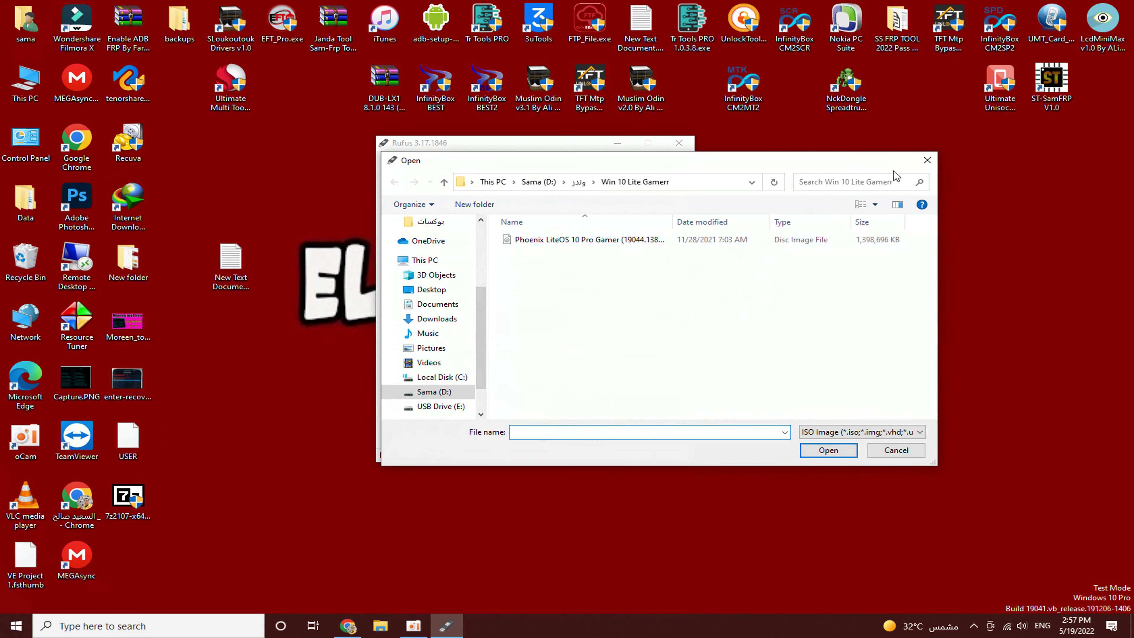
click(926, 161)
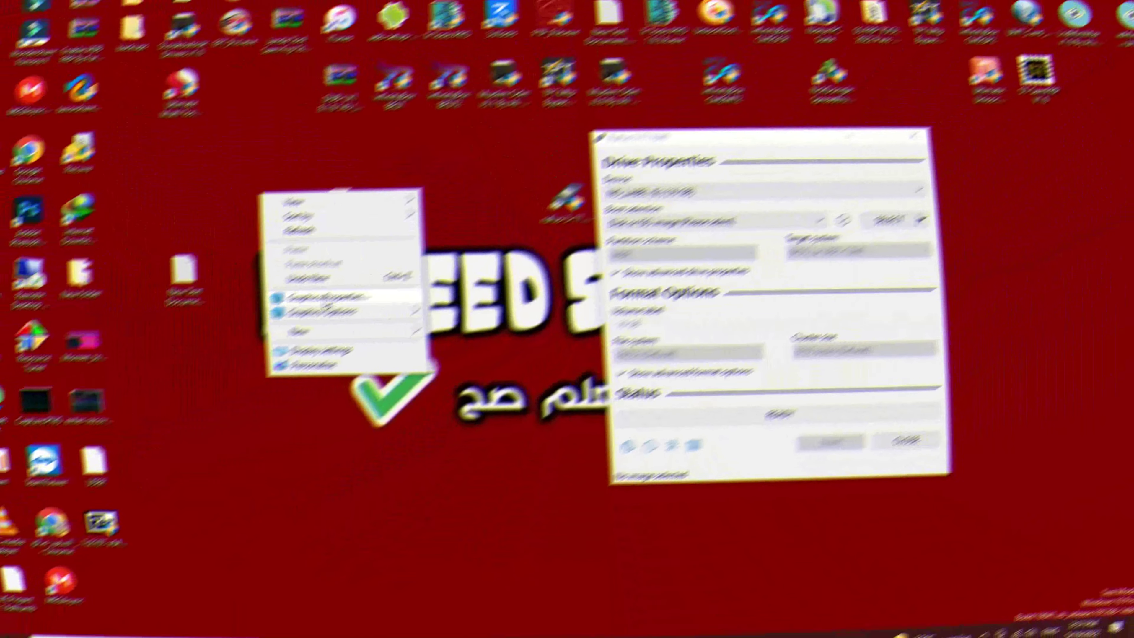
Create a new text document on the desktop and place it in the empty area below the existing text document
mouse_move(348, 385)
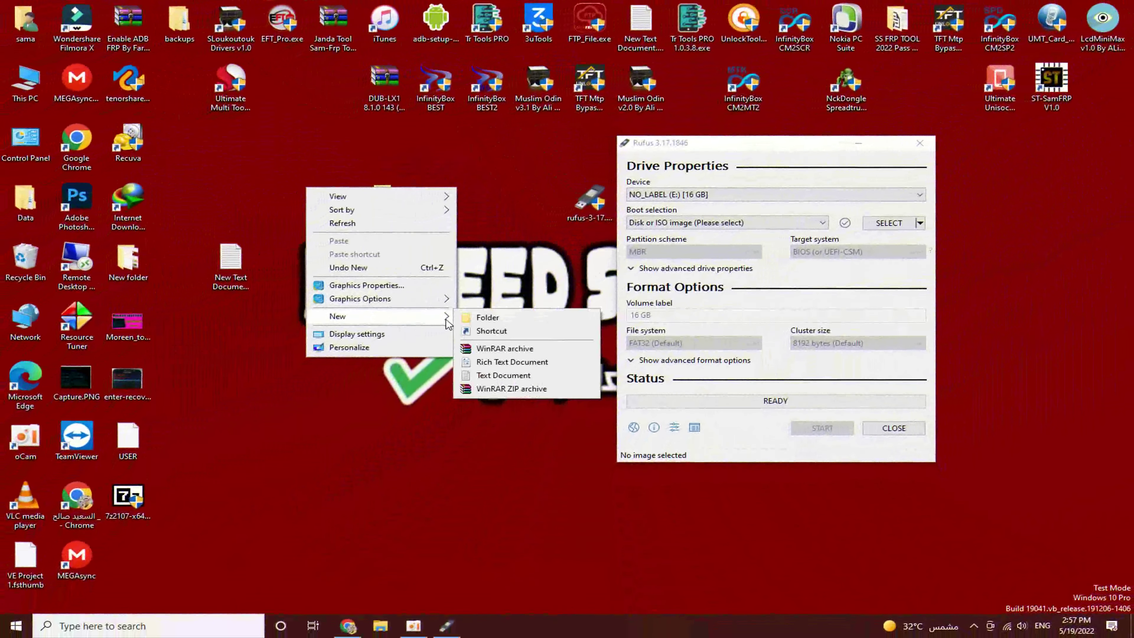
click(504, 377)
drag(334, 198, 286, 384)
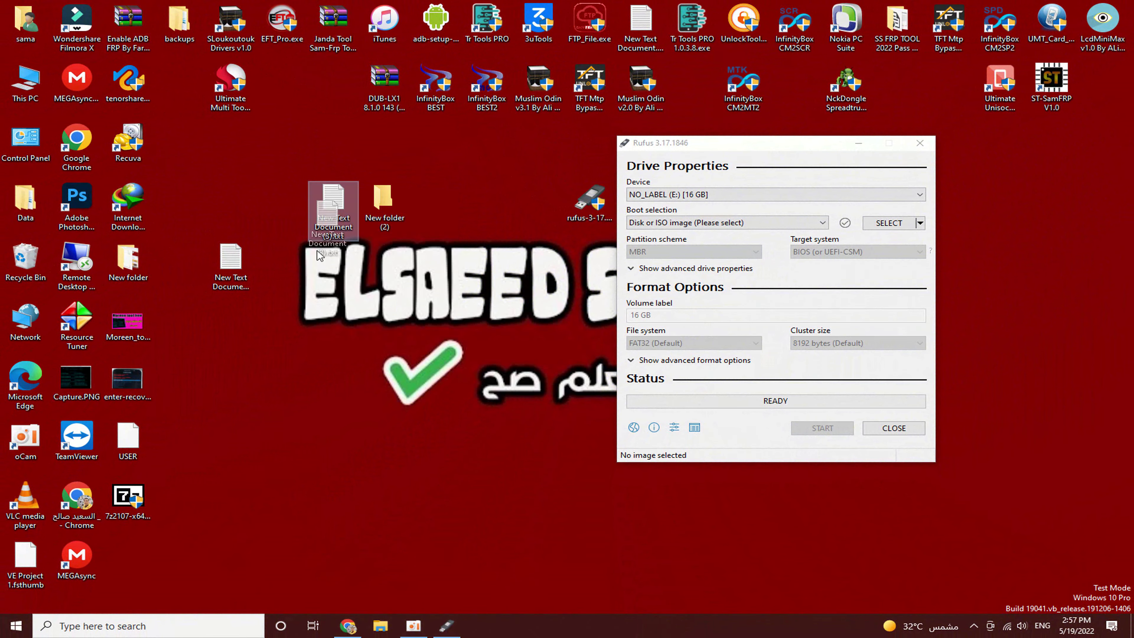
drag(342, 349, 317, 413)
click(282, 393)
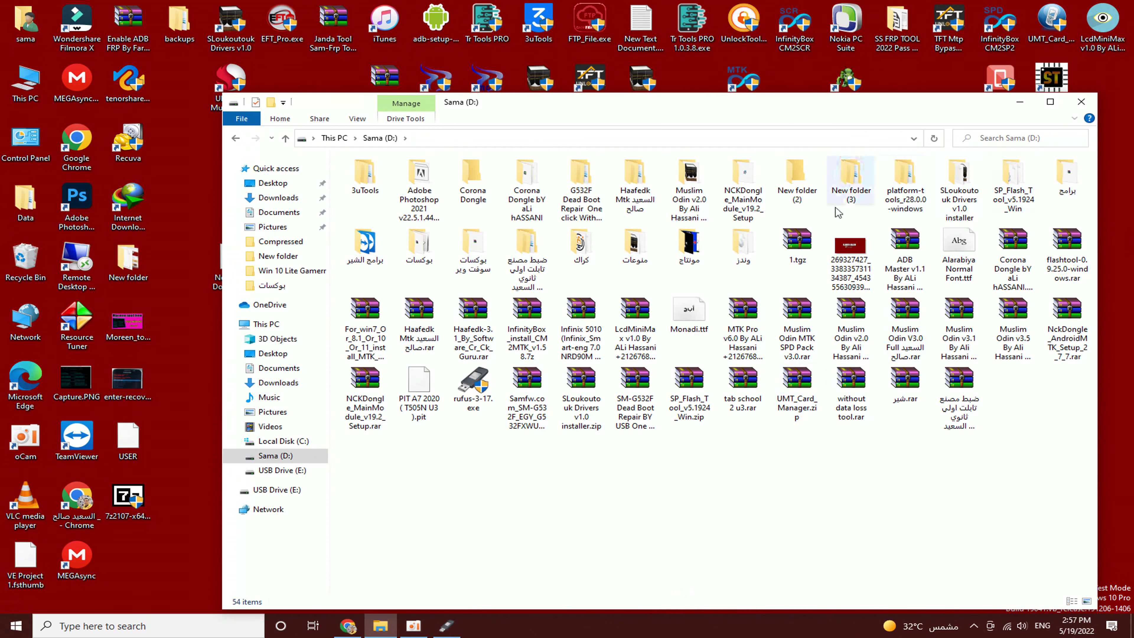
Copy the ISO extension from the Windows 10 disc image's file name in the وندز folder on drive D:
double_click(743, 244)
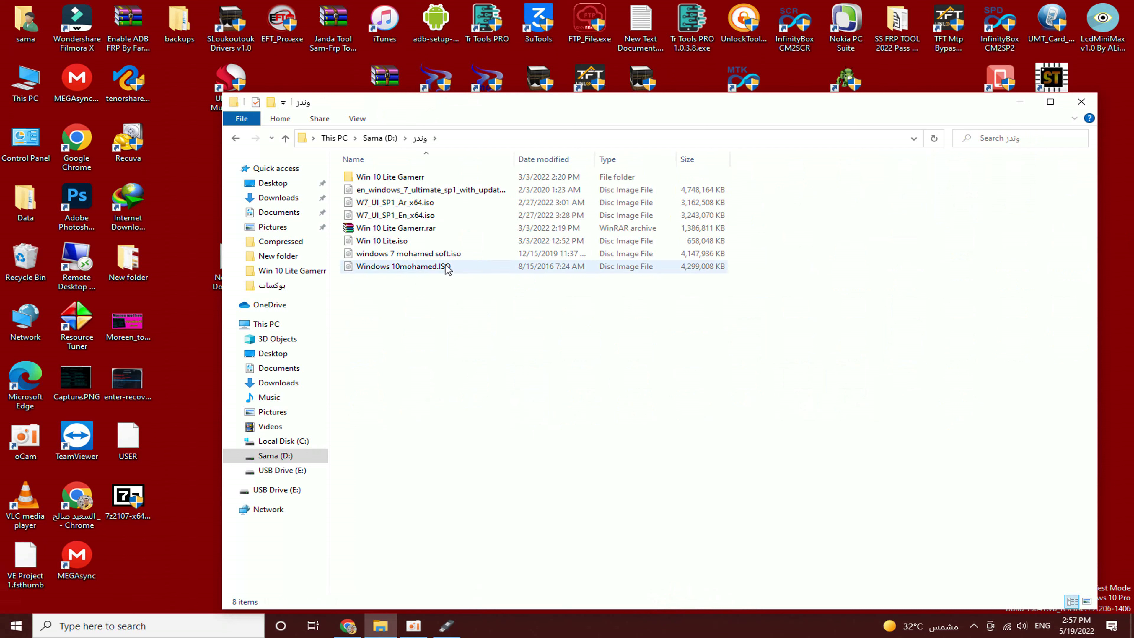
right_click(432, 266)
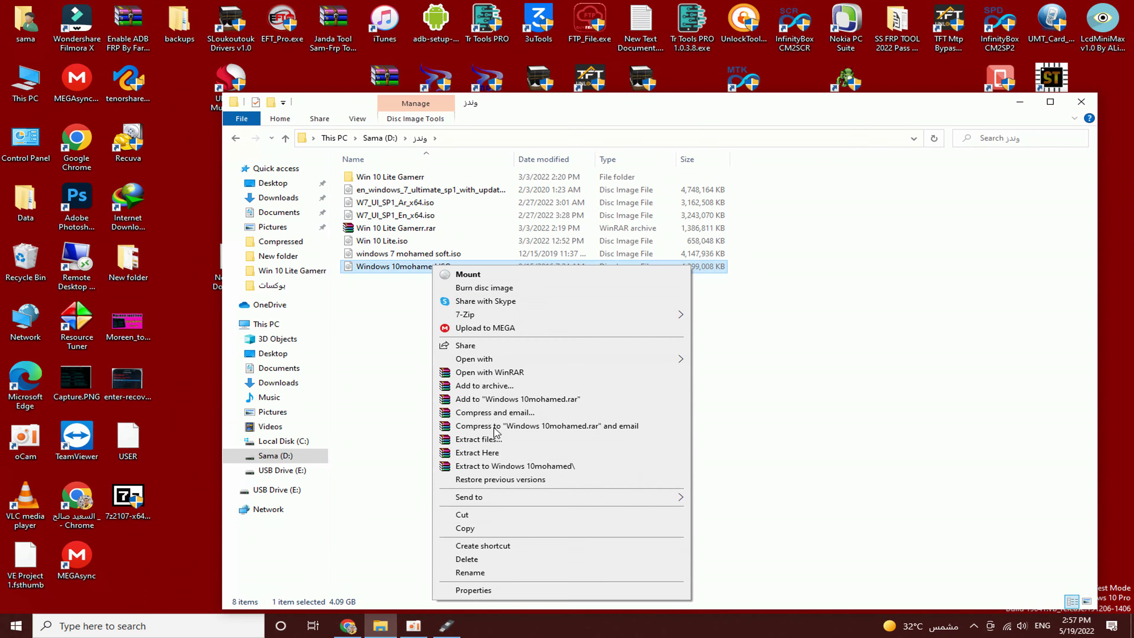
click(481, 574)
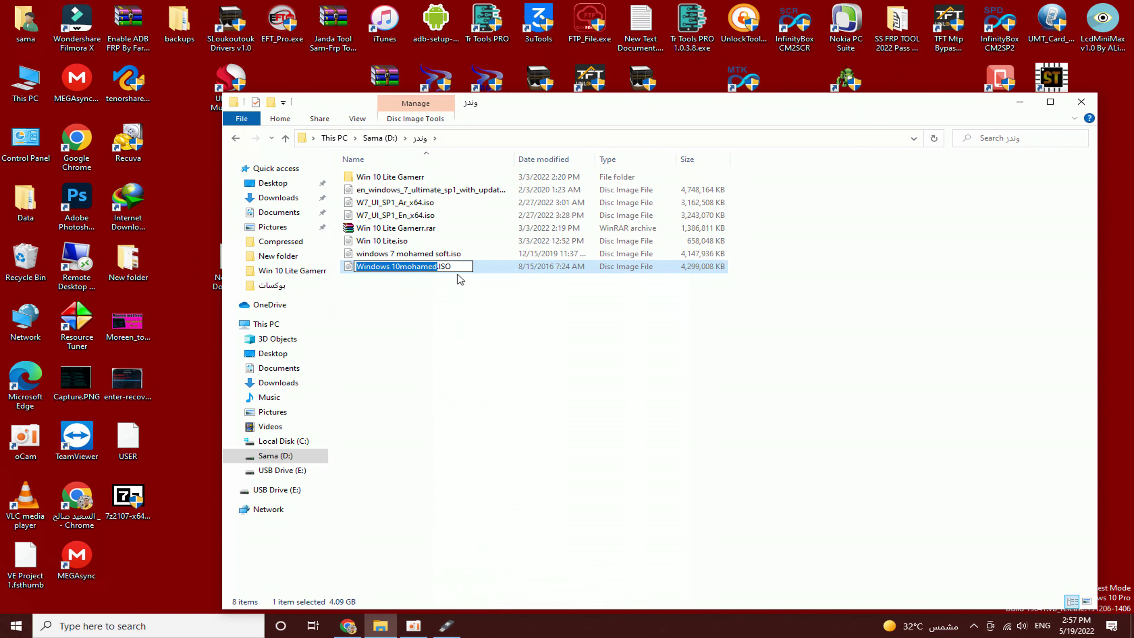
double_click(445, 266)
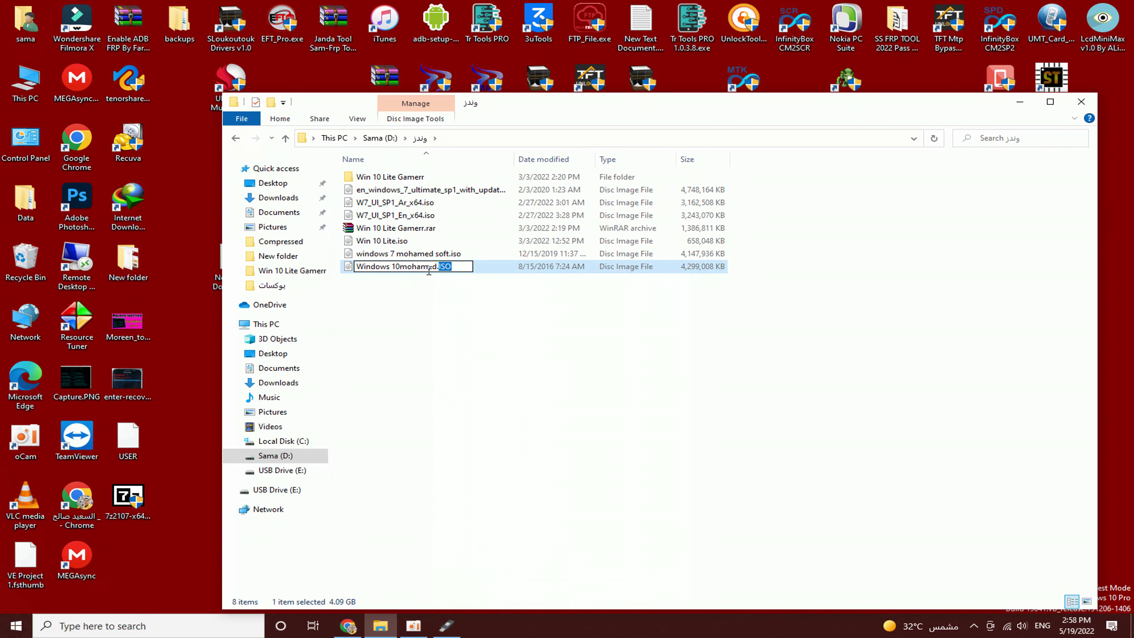
right_click(449, 267)
click(481, 306)
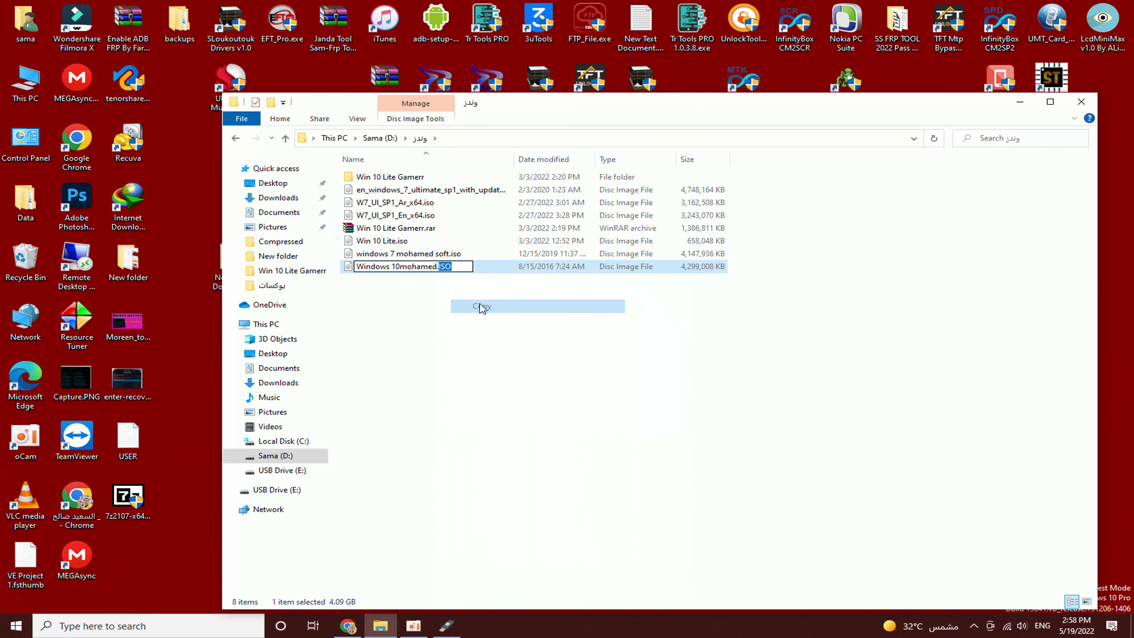
click(1072, 107)
Replace the txt extension of New Text Document (3) with the copied ISO, accept the change, and reposition the file on the desktop
right_click(275, 397)
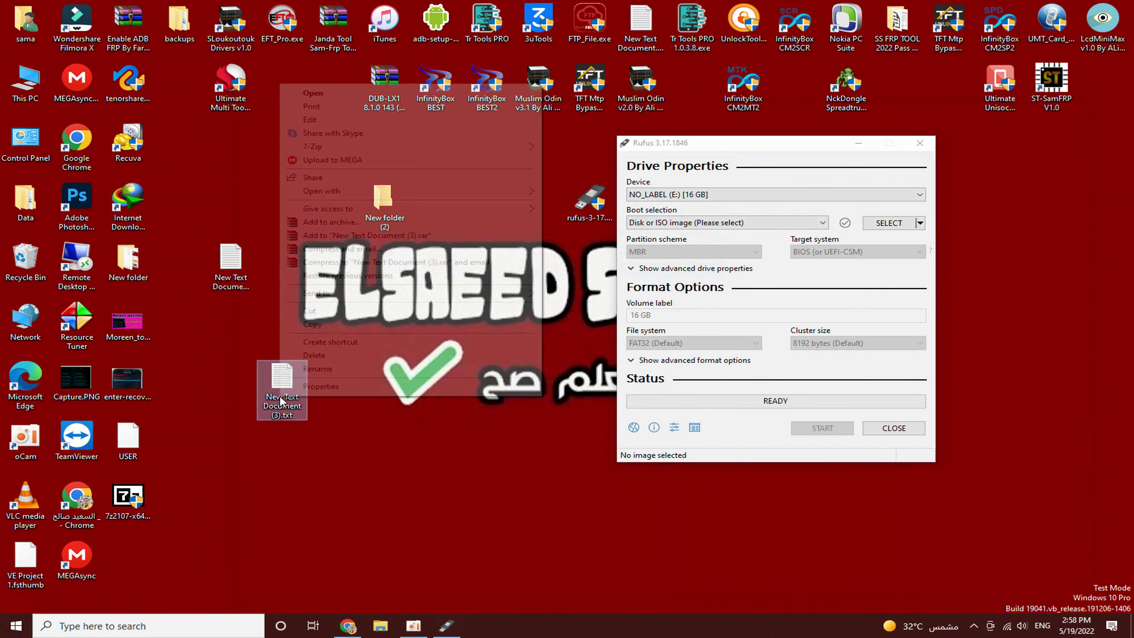
click(318, 369)
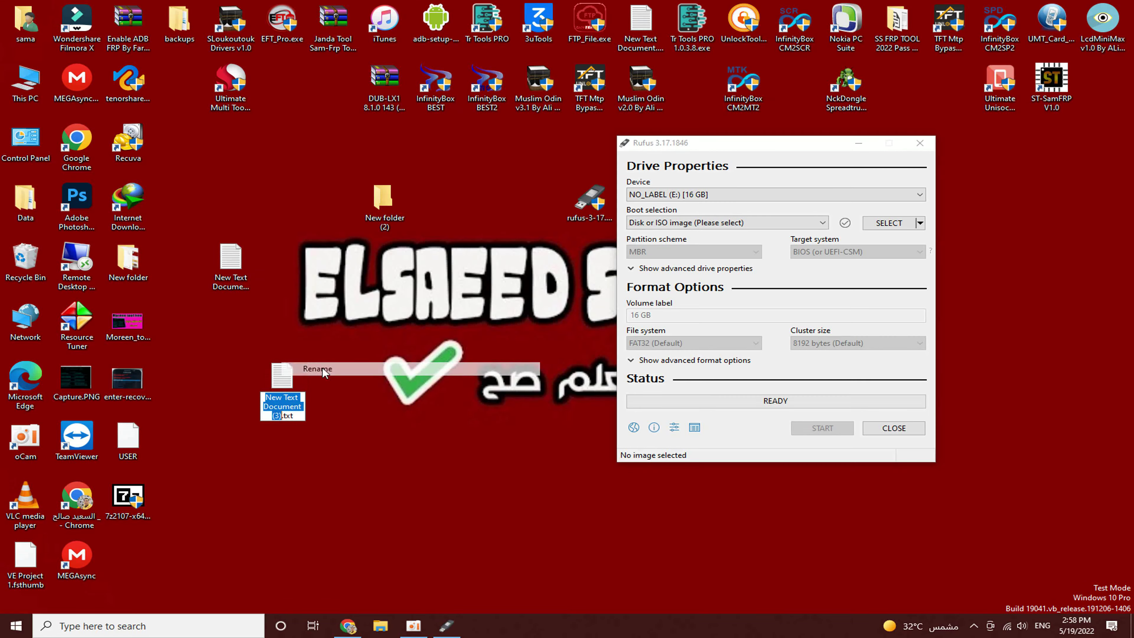
click(295, 416)
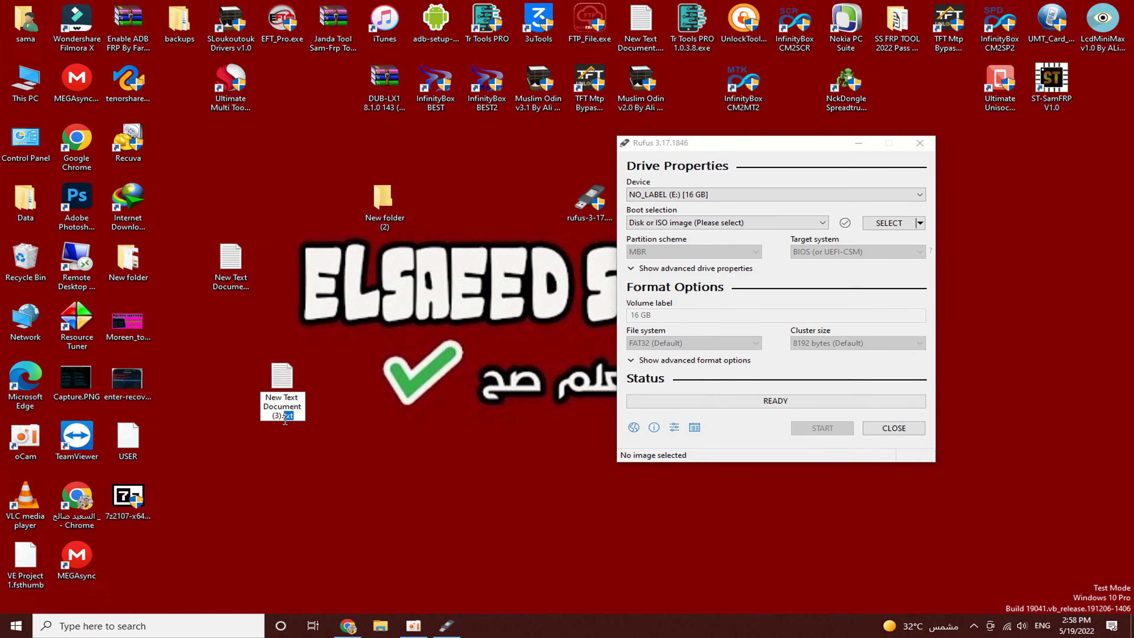
right_click(286, 421)
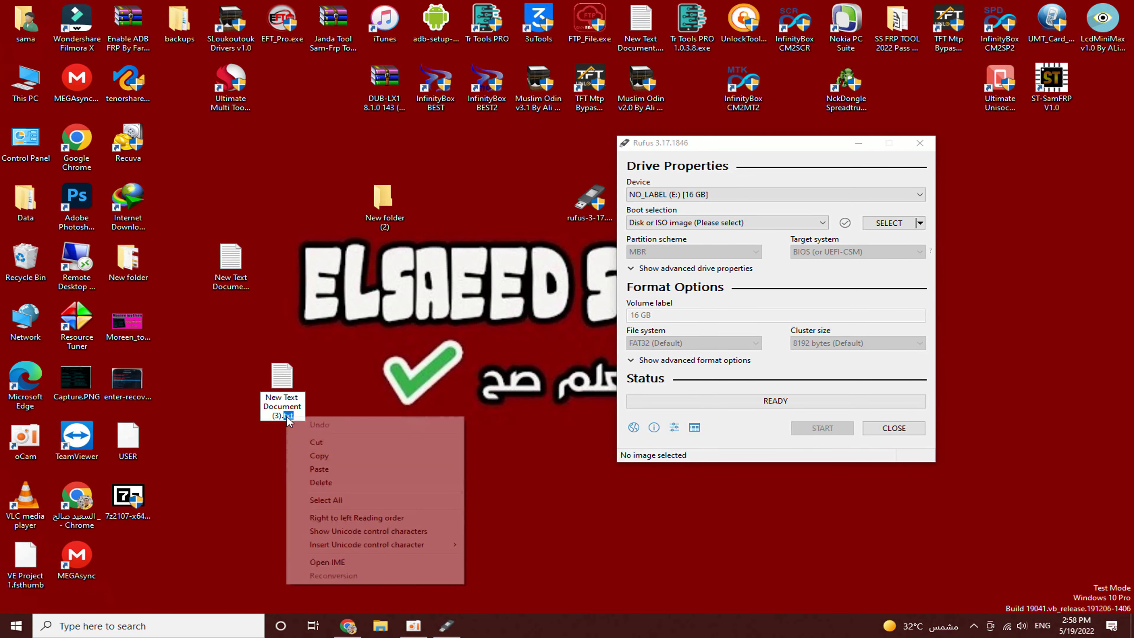
click(317, 469)
click(396, 400)
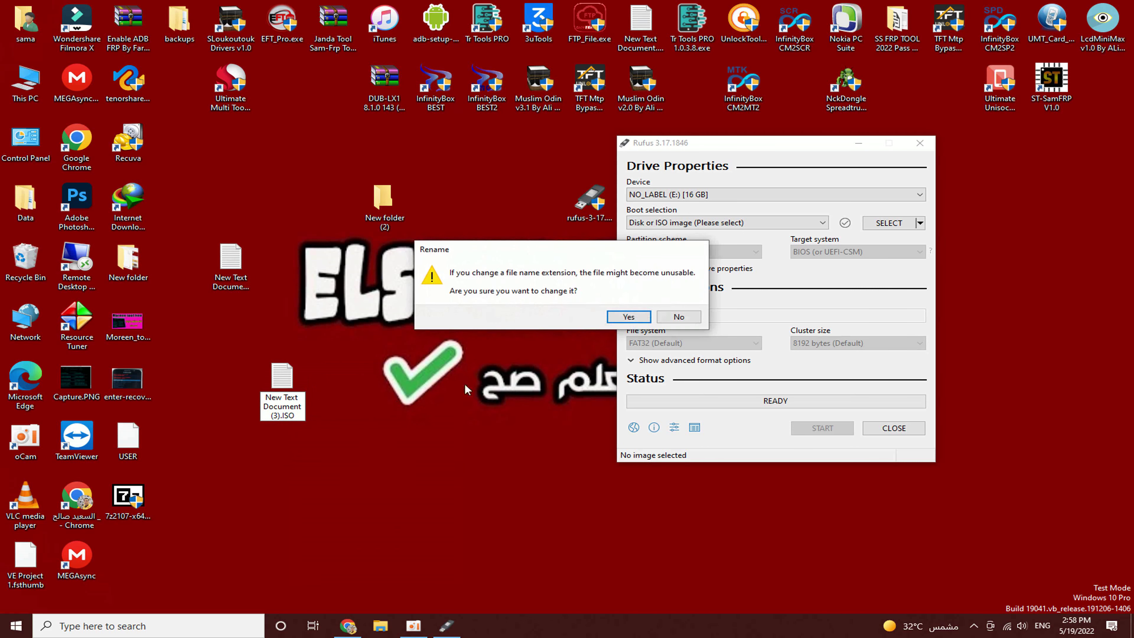
click(641, 317)
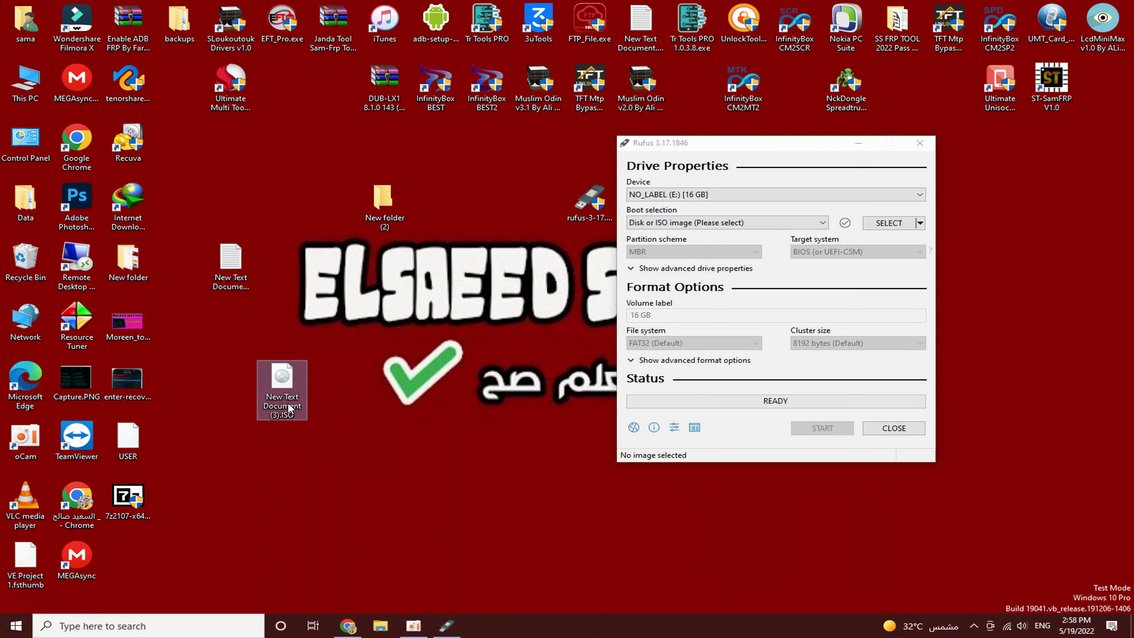
drag(288, 402, 410, 378)
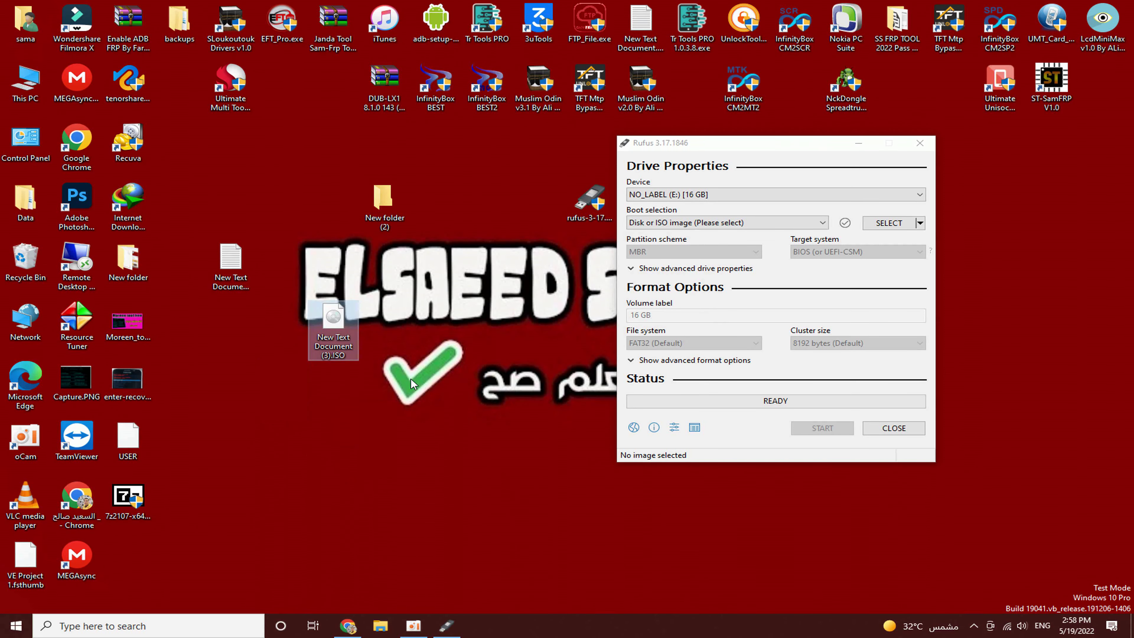
click(369, 396)
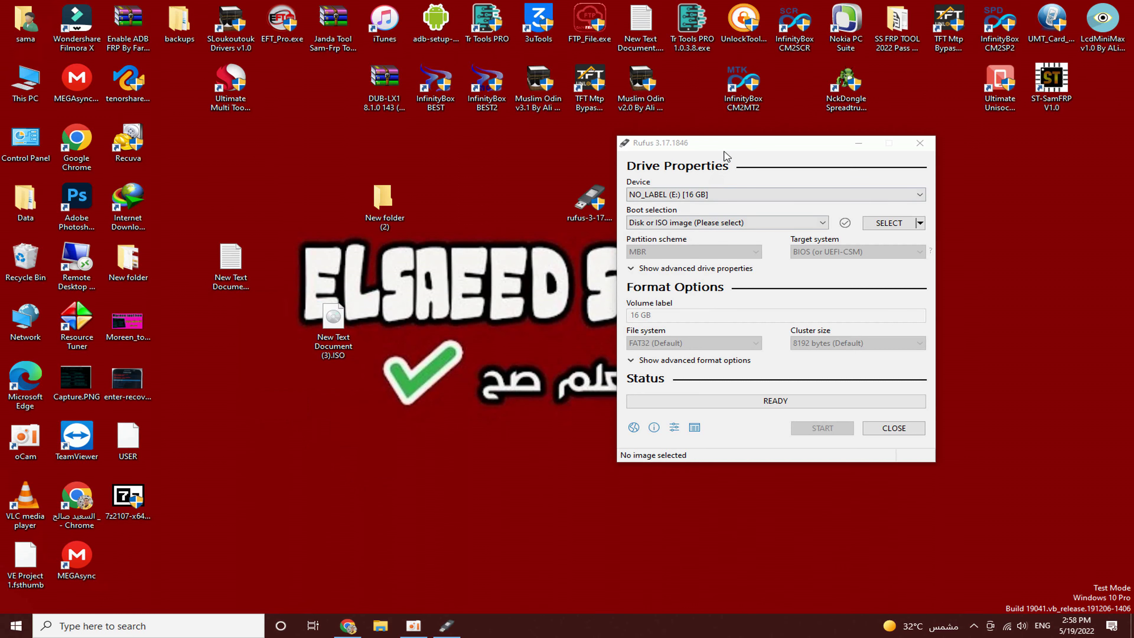
Browse to the Desktop in the Rufus boot image picker and try selecting New Text Document (3).ISO
drag(725, 152, 595, 170)
click(753, 247)
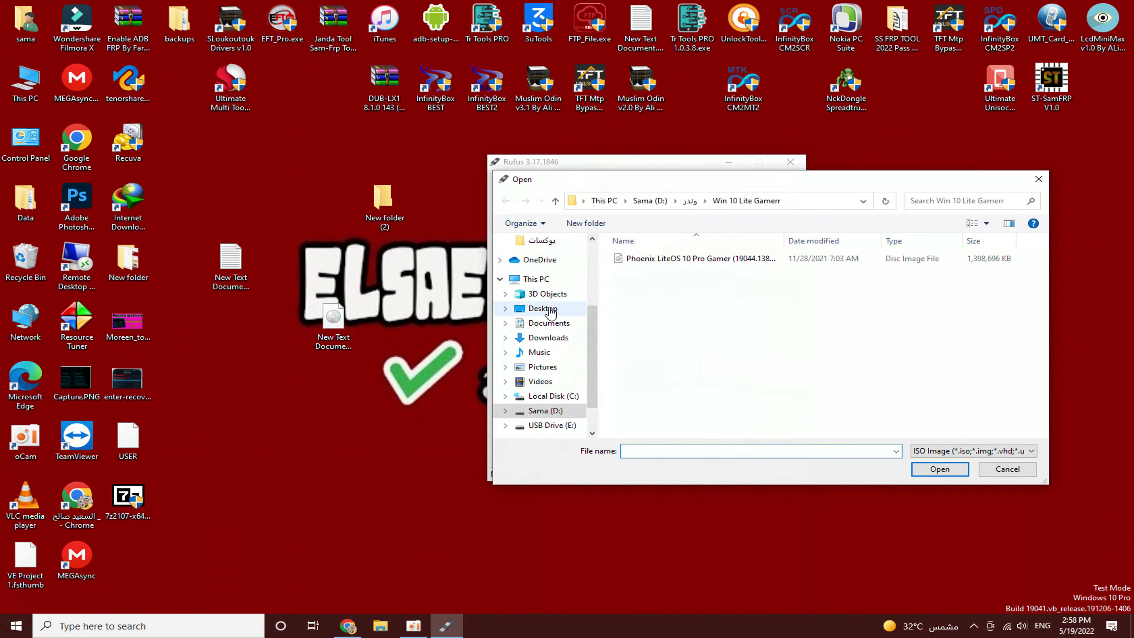
click(552, 311)
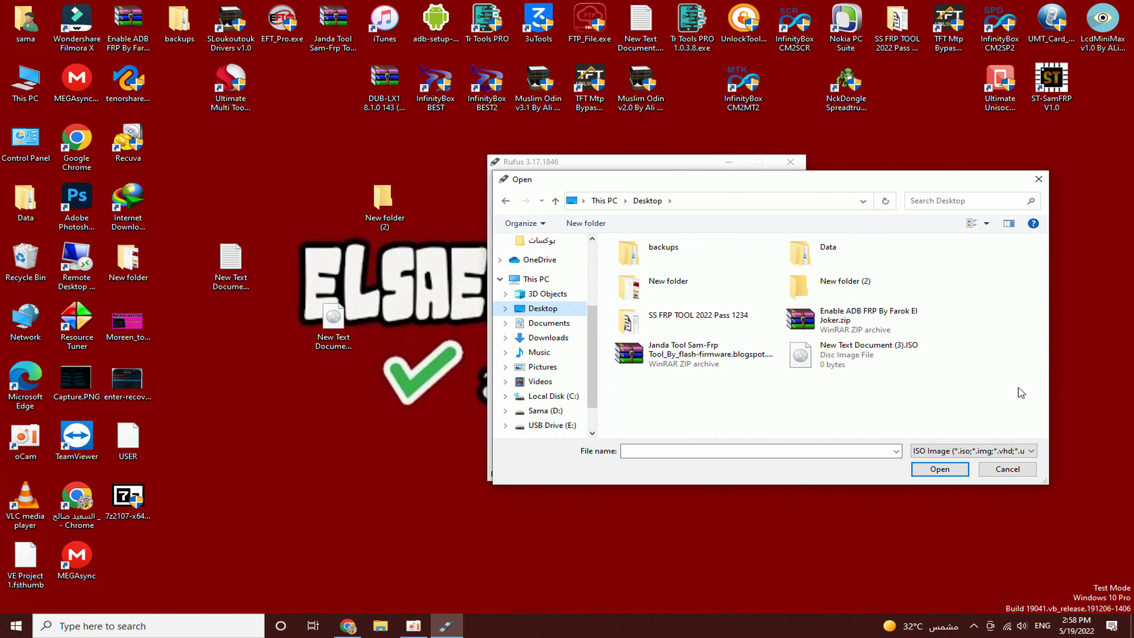
drag(739, 177, 719, 174)
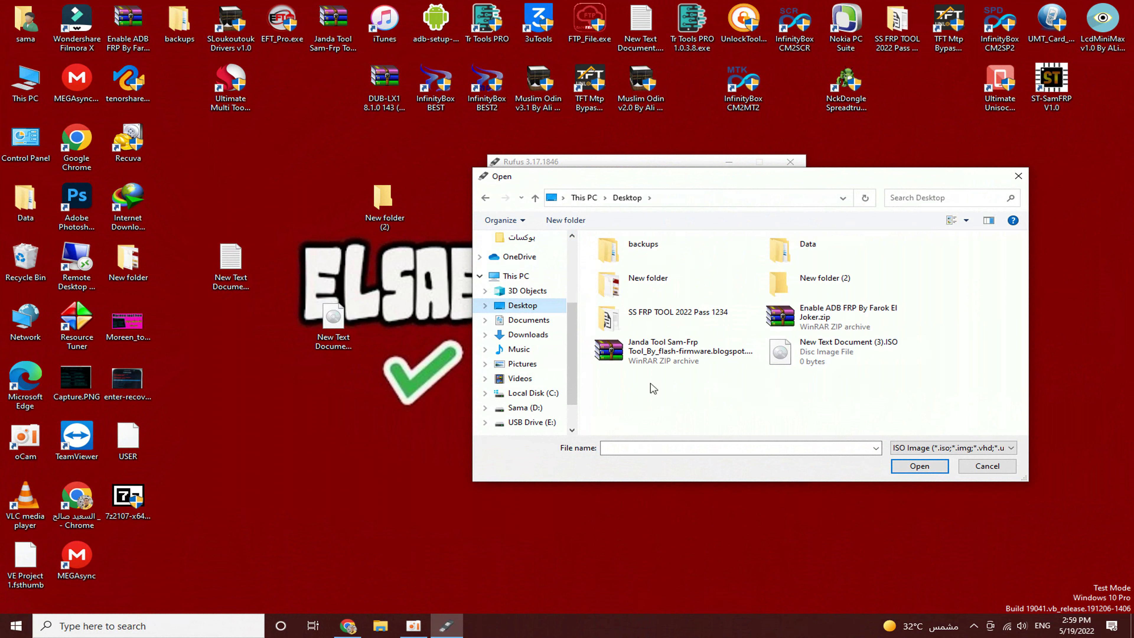
click(806, 353)
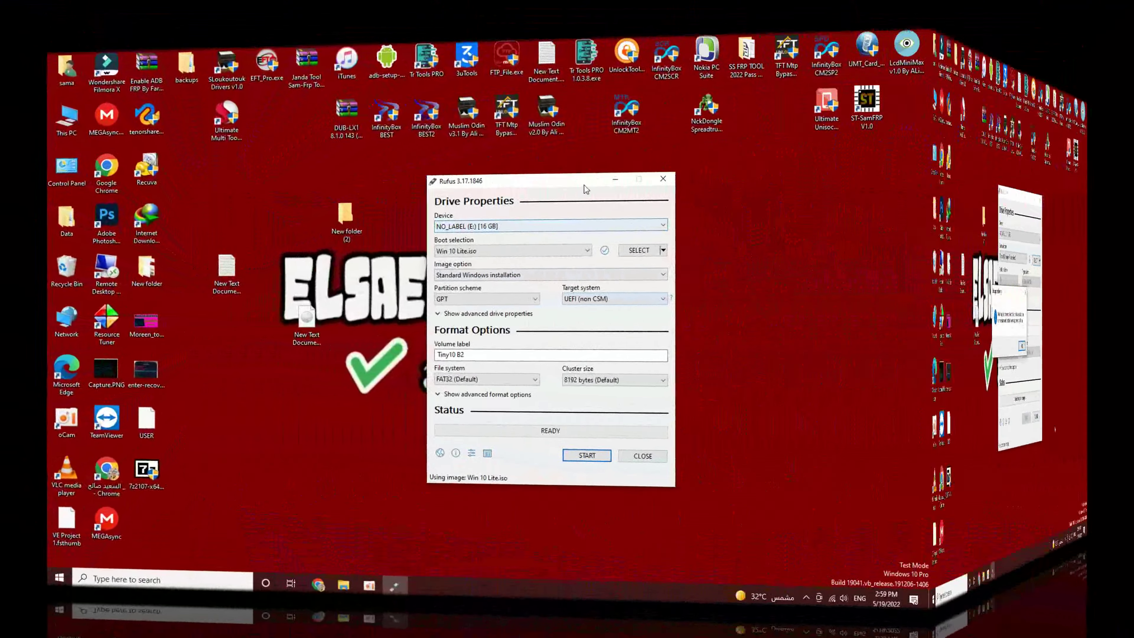
drag(678, 156, 668, 143)
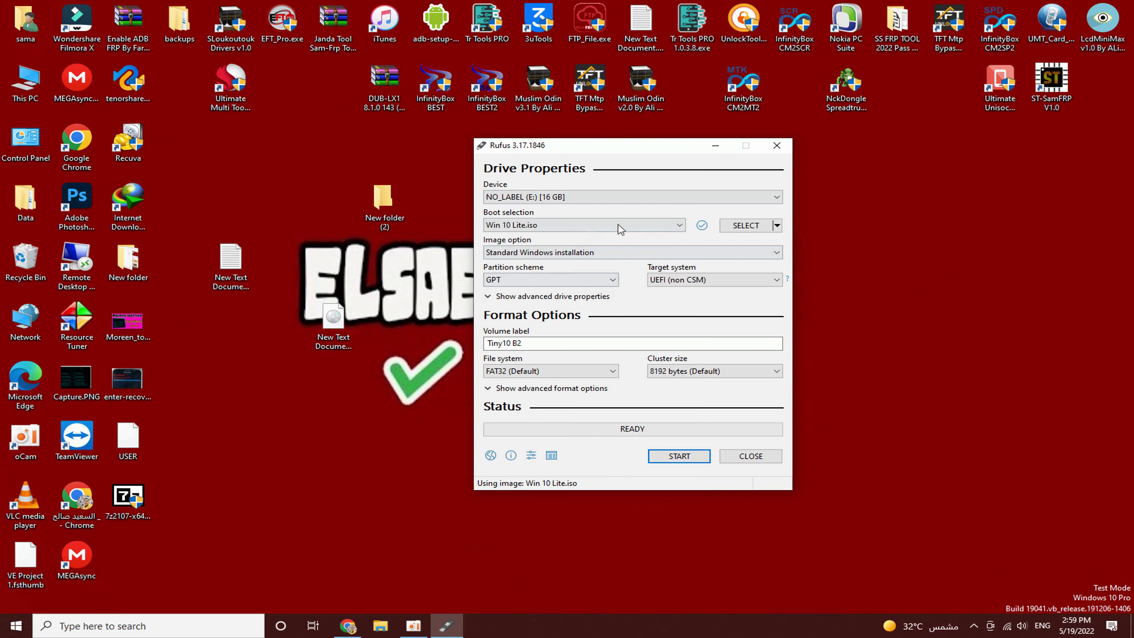
Start writing Win 10 Lite.iso to the 16 GB USB drive and cancel the operation during file copying
click(682, 456)
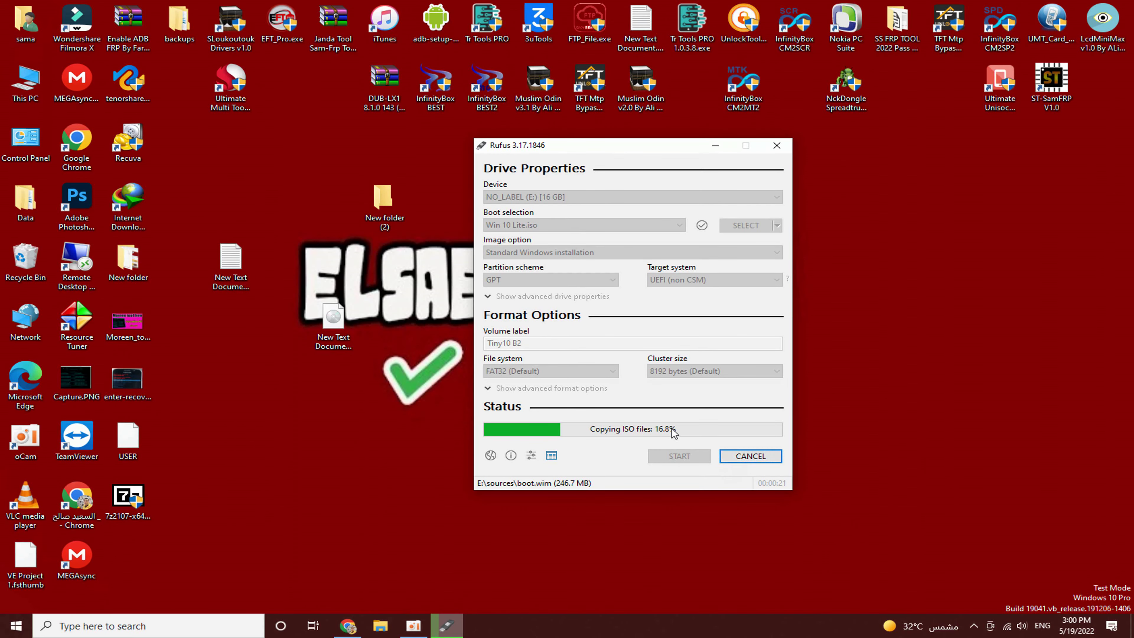
click(750, 457)
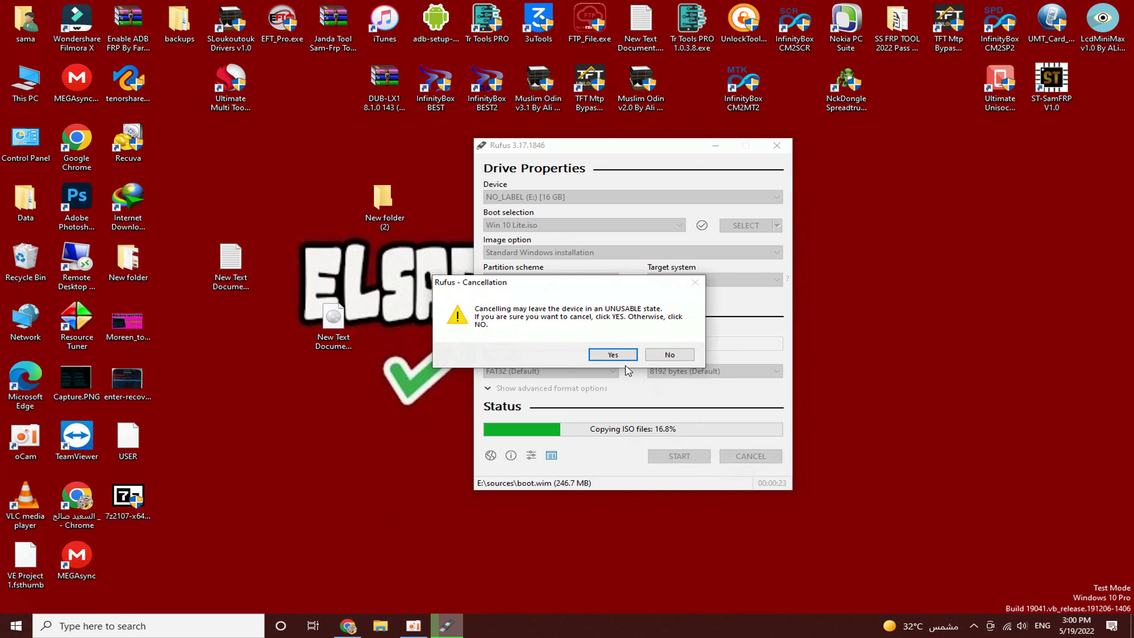
click(611, 355)
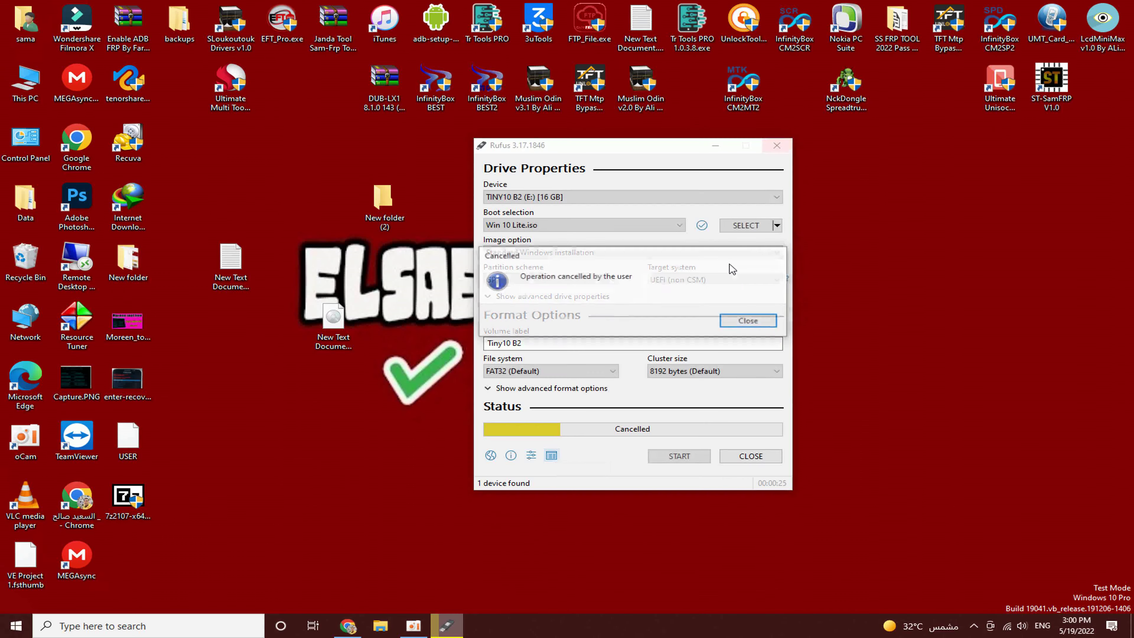
click(774, 321)
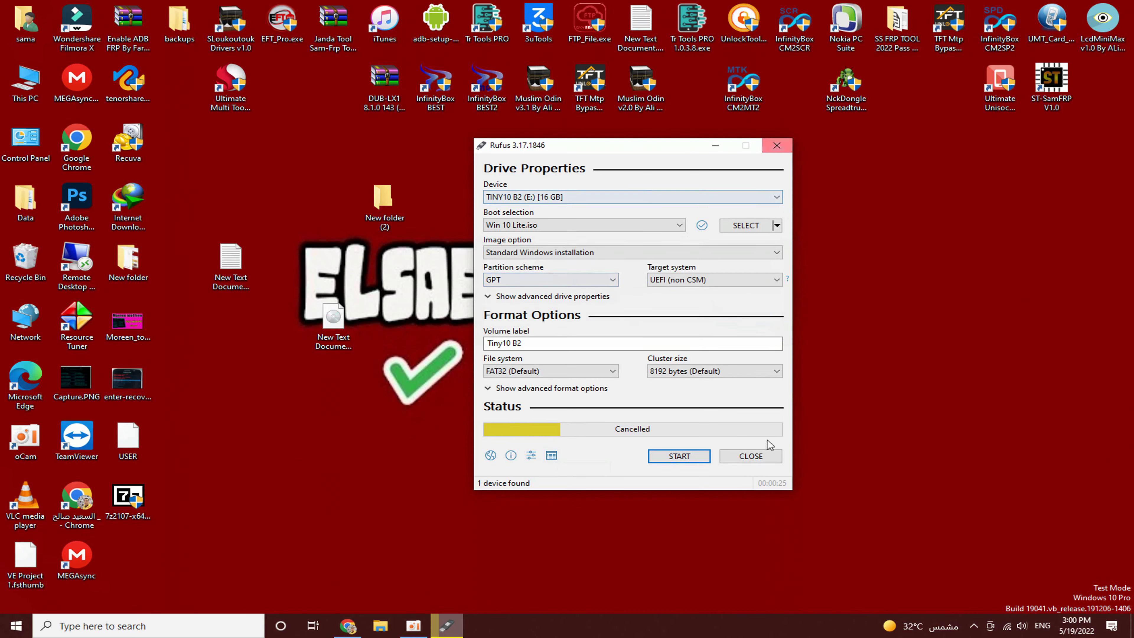
Close Rufus and refresh the desktop
click(751, 456)
right_click(589, 289)
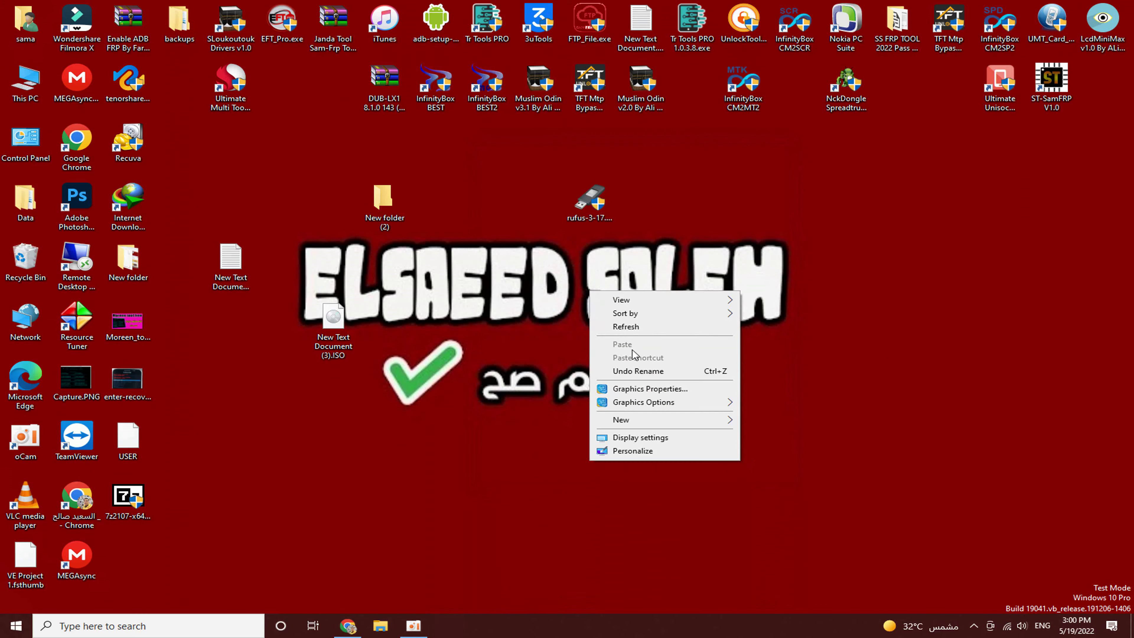
click(634, 330)
Examine the contents of the TINY10 B2 (E:) drive in File Explorer and return to This PC
double_click(25, 82)
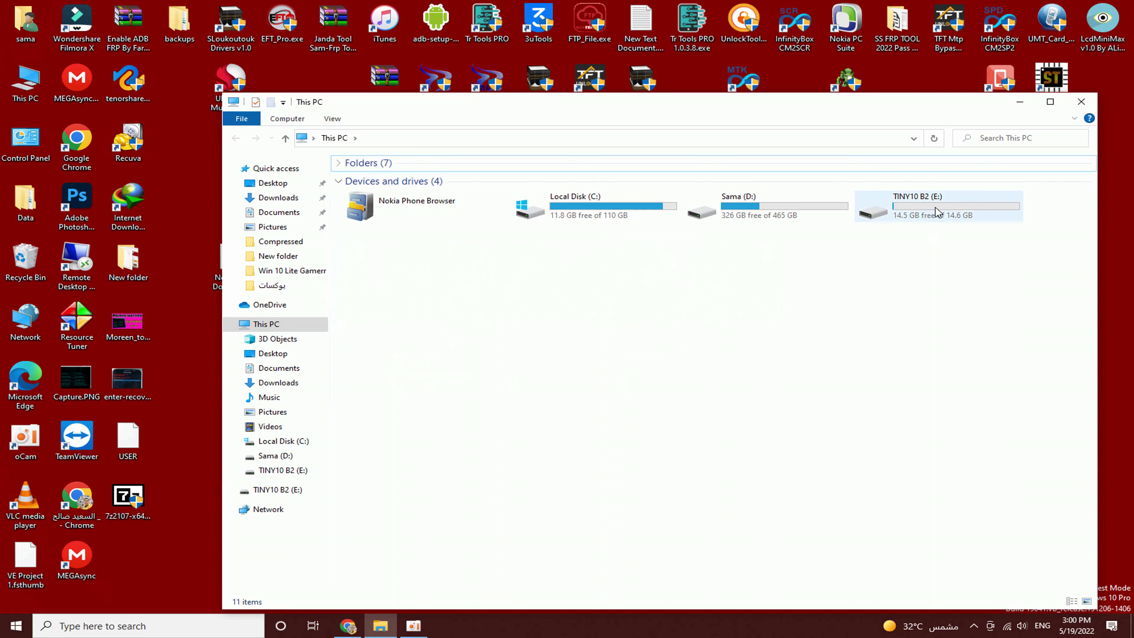
drag(962, 296, 914, 201)
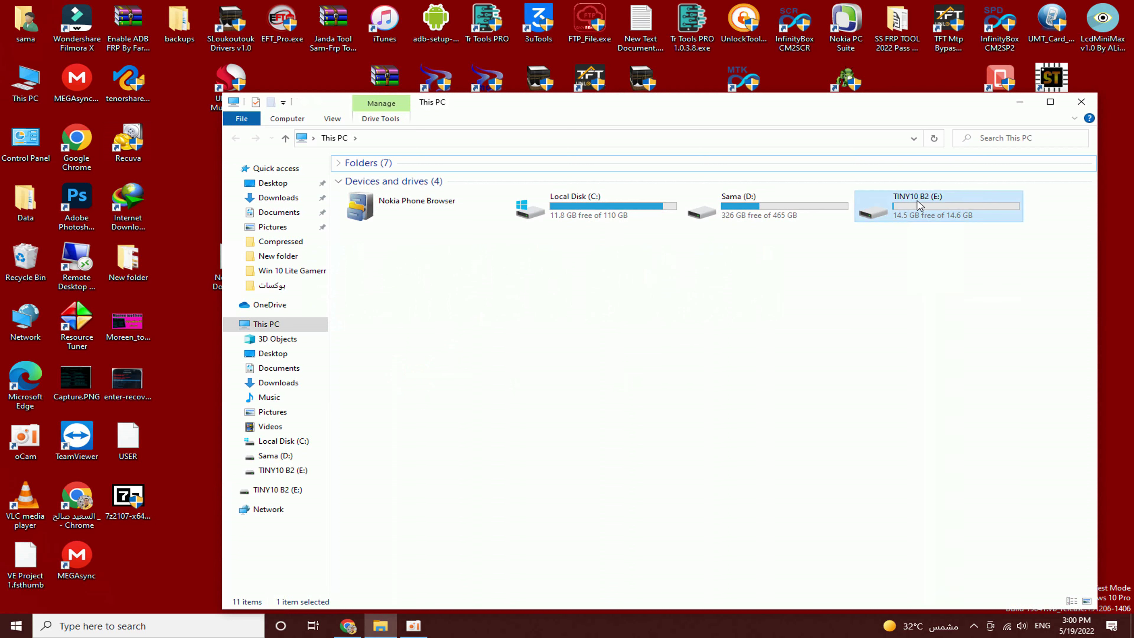
double_click(920, 204)
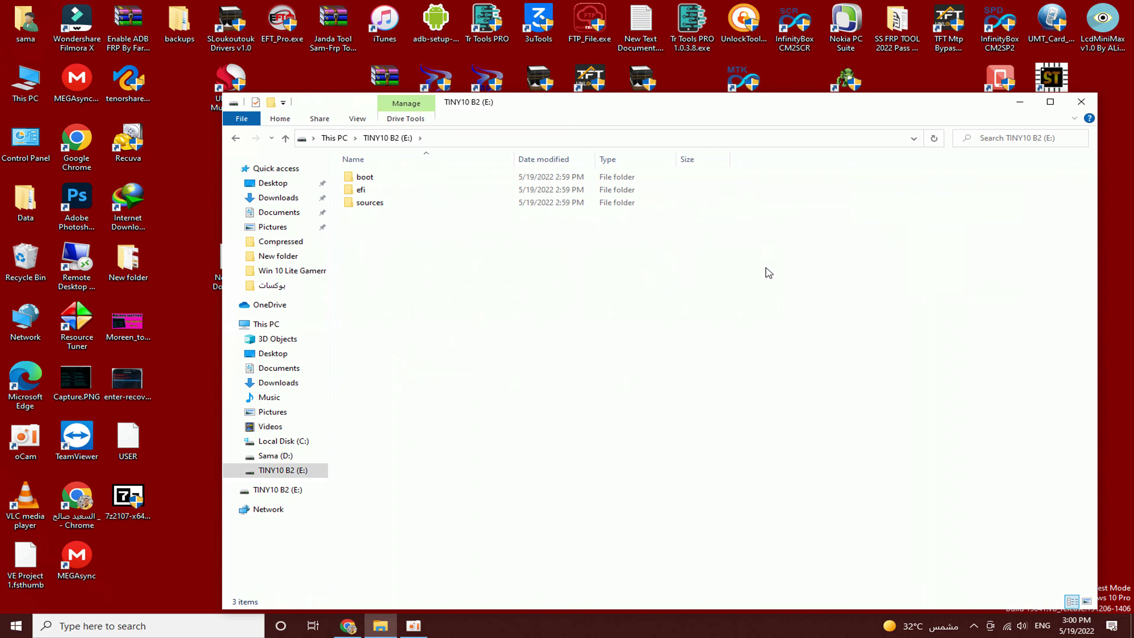
click(237, 139)
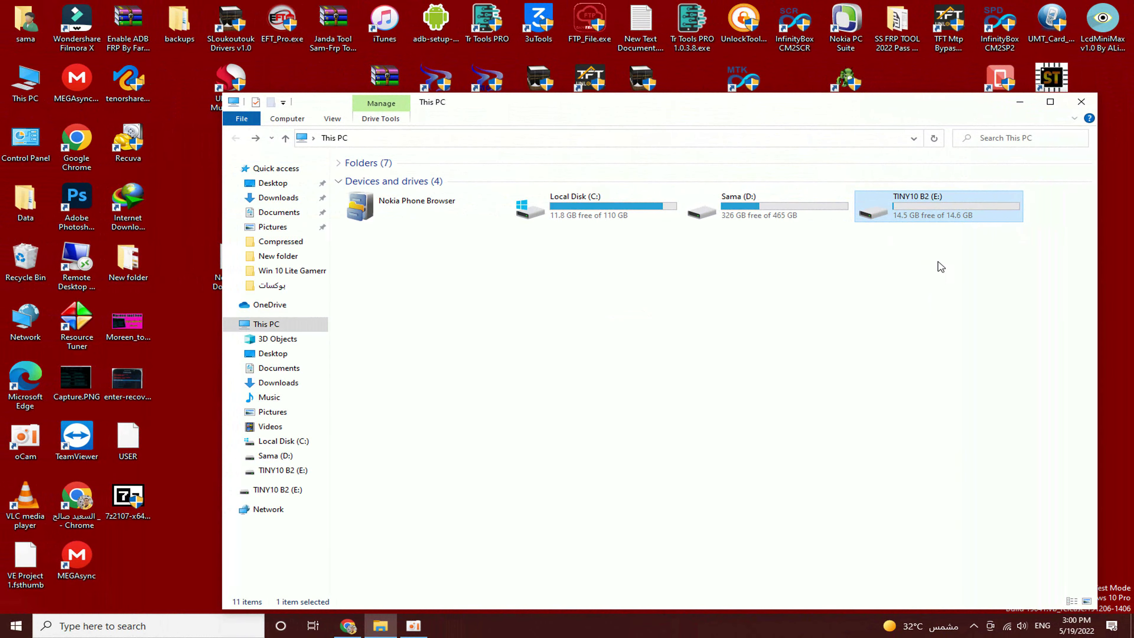
Quick-format the TINY10 B2 (E:) drive as FAT32 with restored device defaults and check its contents
right_click(915, 208)
click(959, 440)
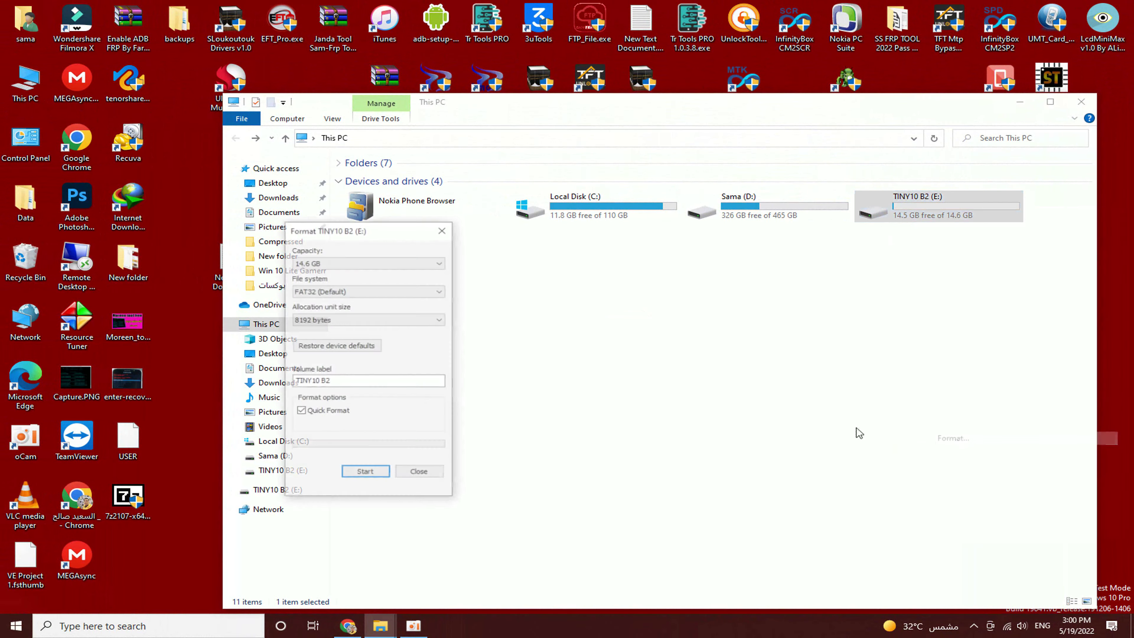
click(343, 345)
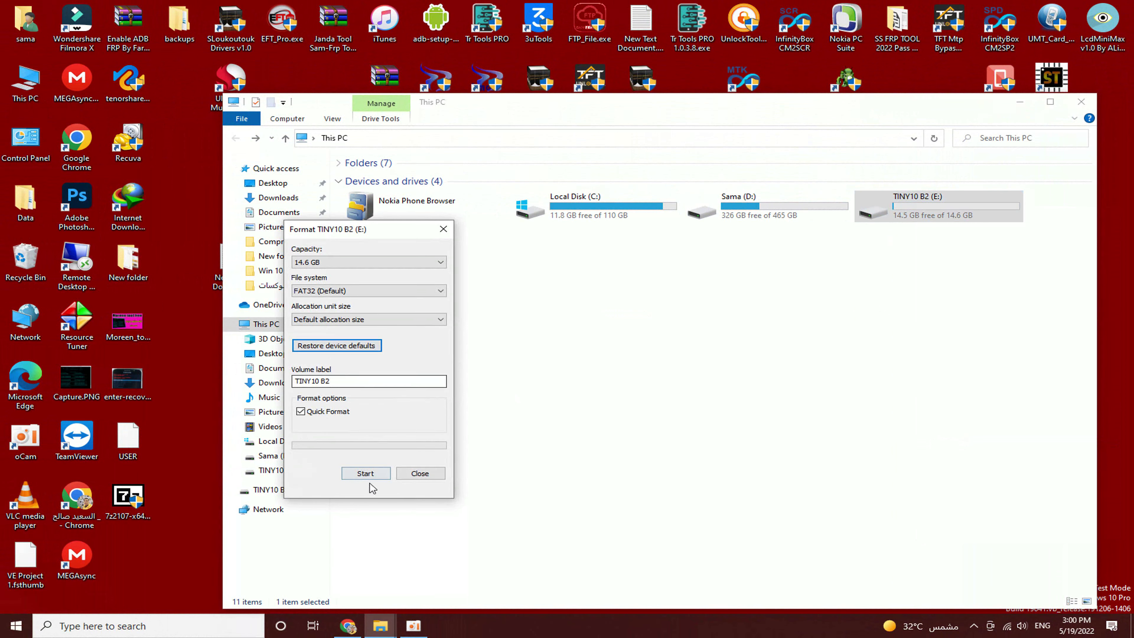
click(365, 474)
click(603, 318)
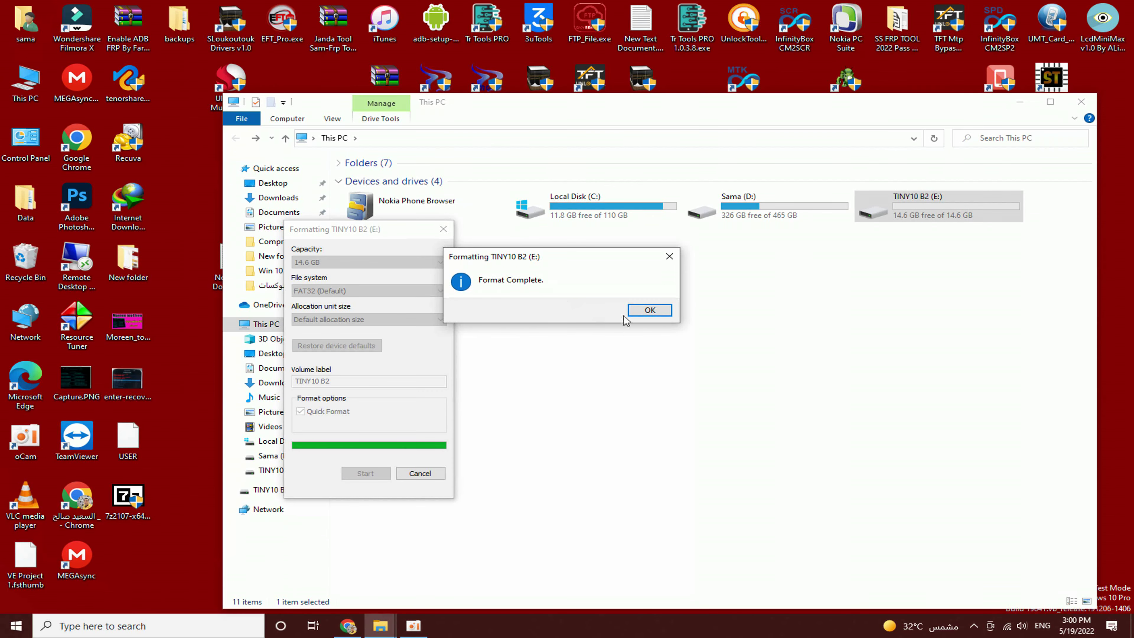
click(645, 310)
click(429, 472)
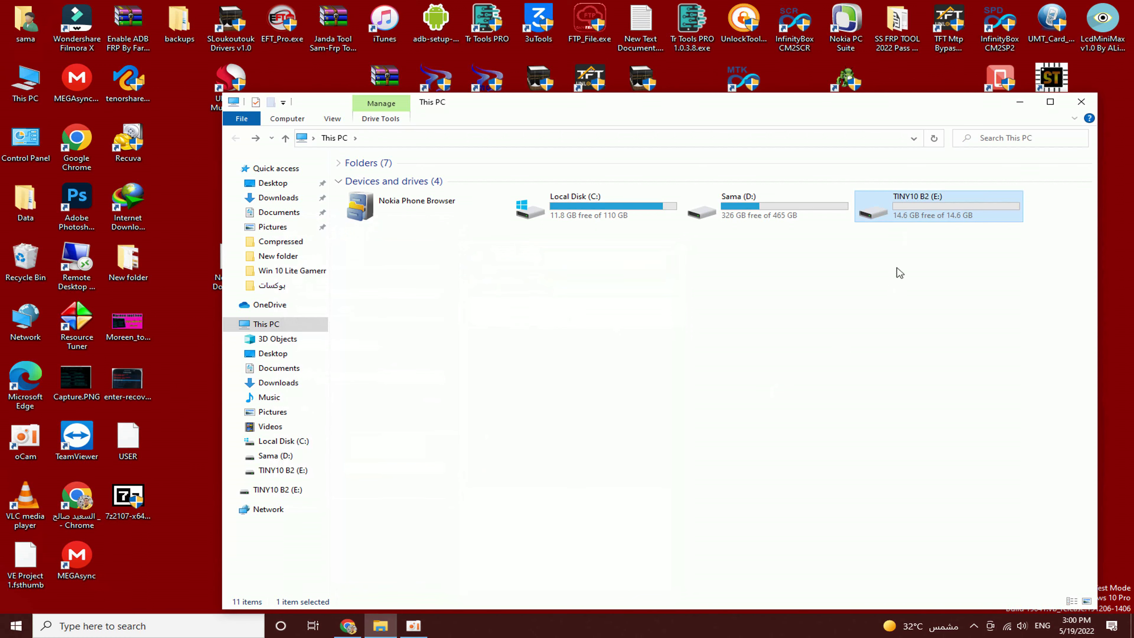
double_click(918, 199)
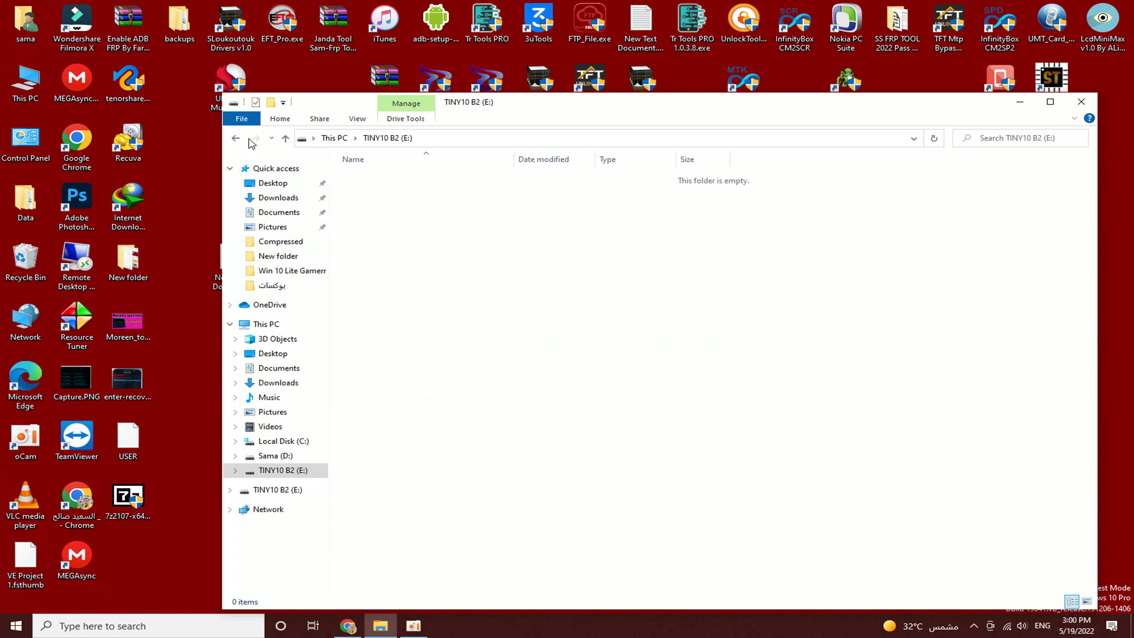
click(236, 138)
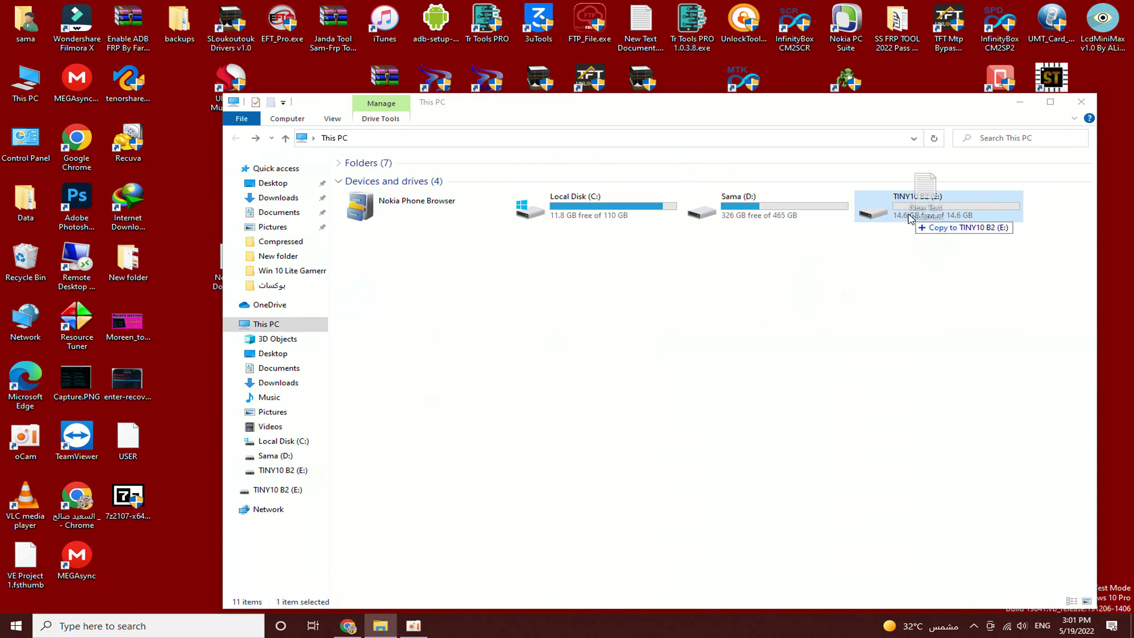
Copy New Text Document (2).txt from the desktop to the TINY10 B2 (E:) drive and open the copy to check it
double_click(930, 217)
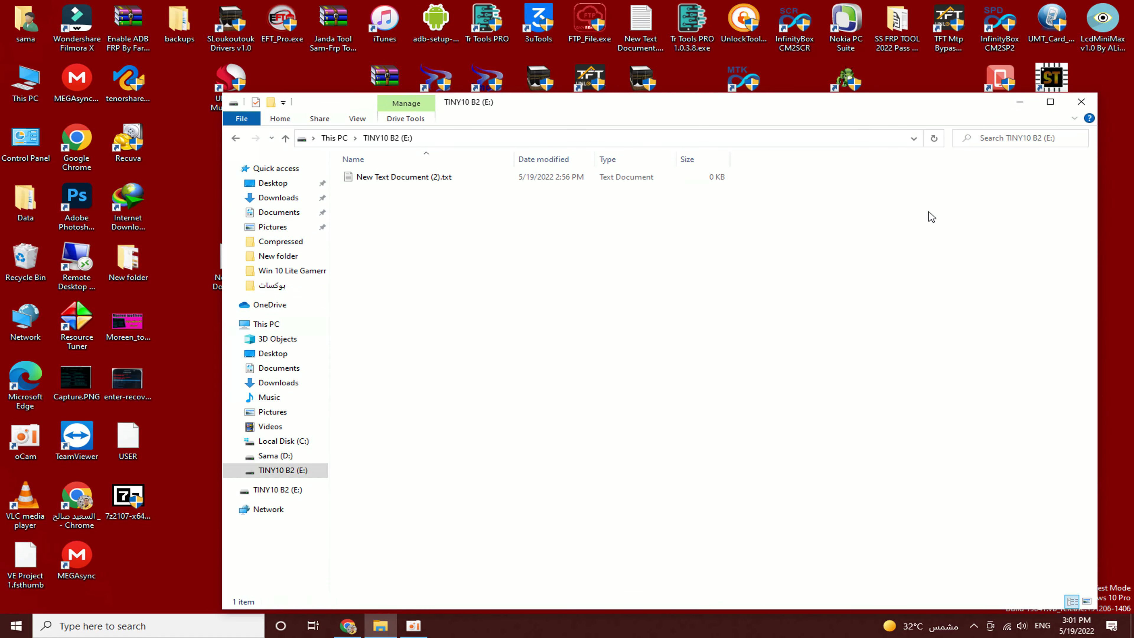
double_click(403, 177)
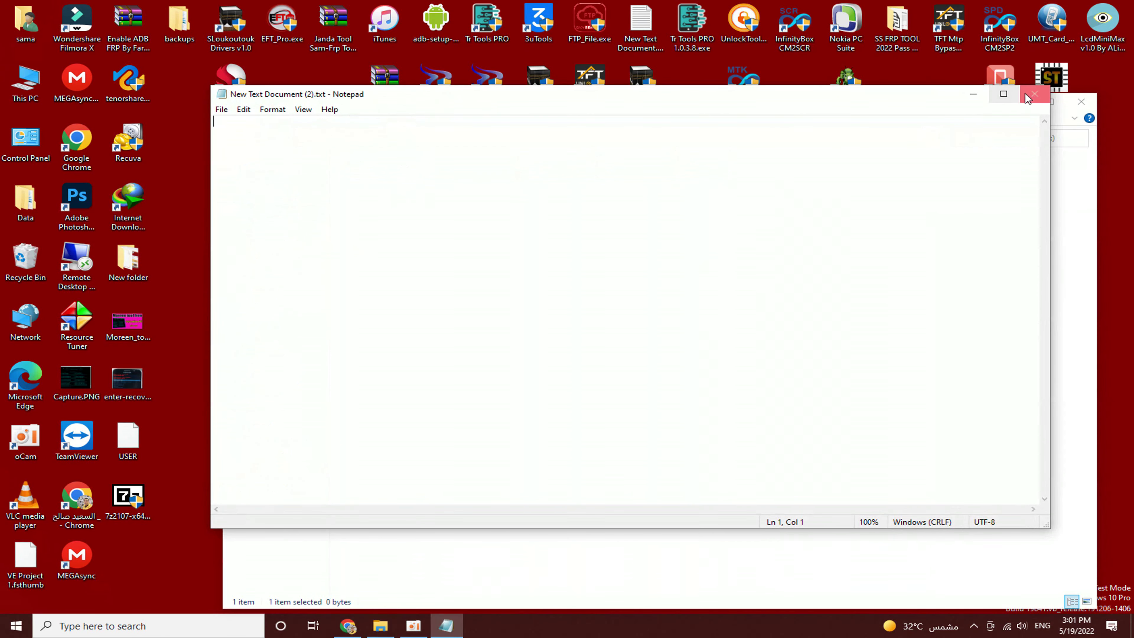
click(1035, 93)
click(235, 138)
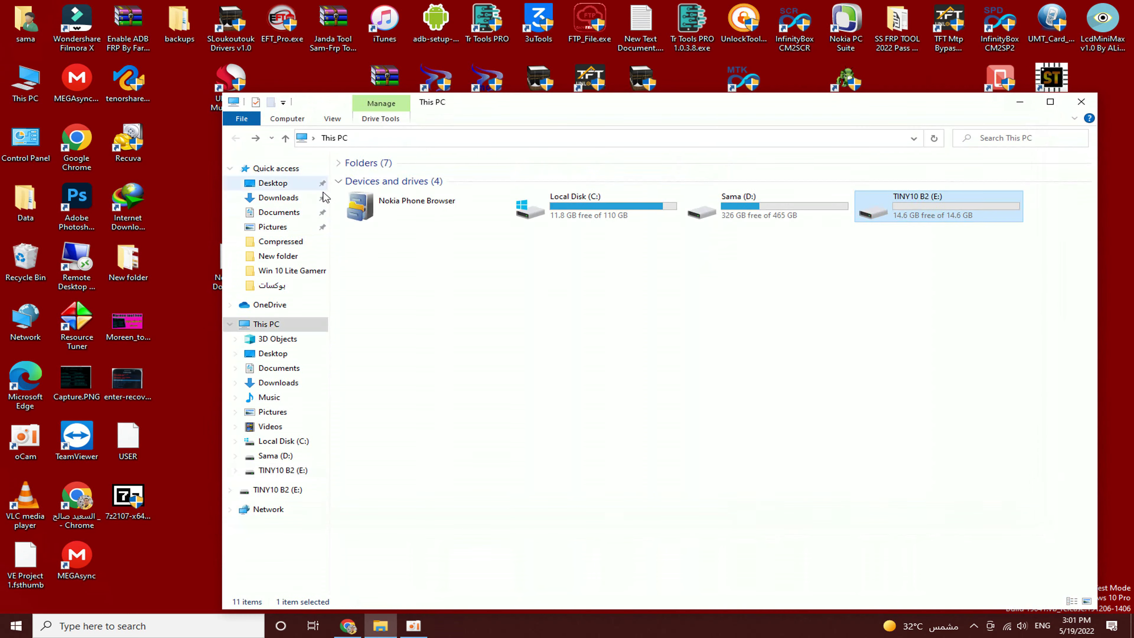